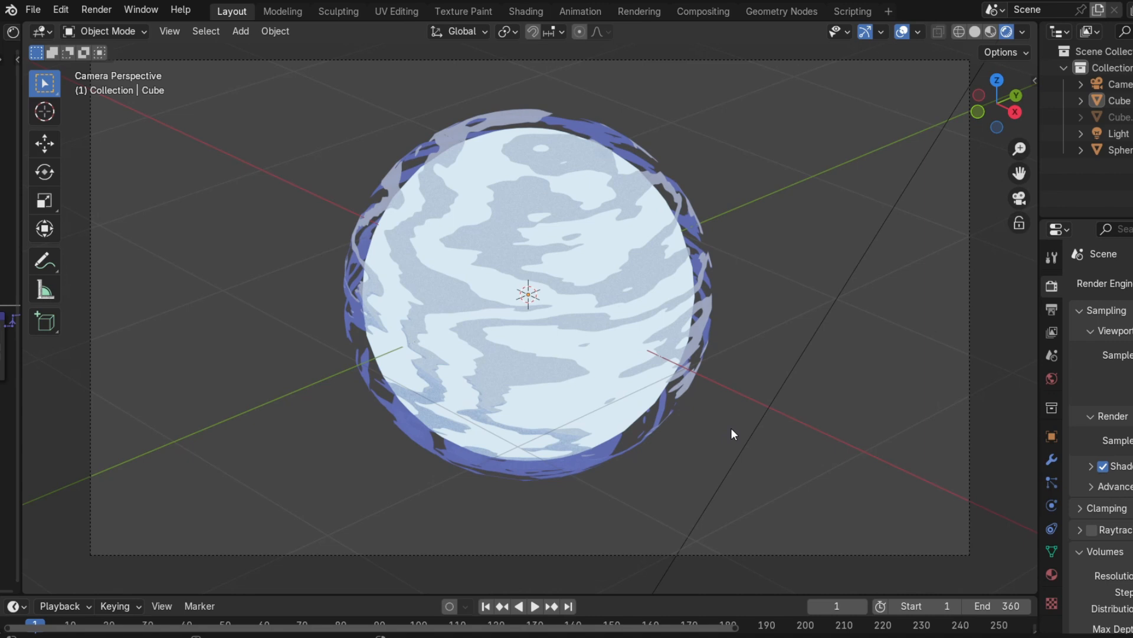
Examine the finished stylized planet and its cloud shell from several angles in the rendered view.
middle_drag(742, 420, 611, 437)
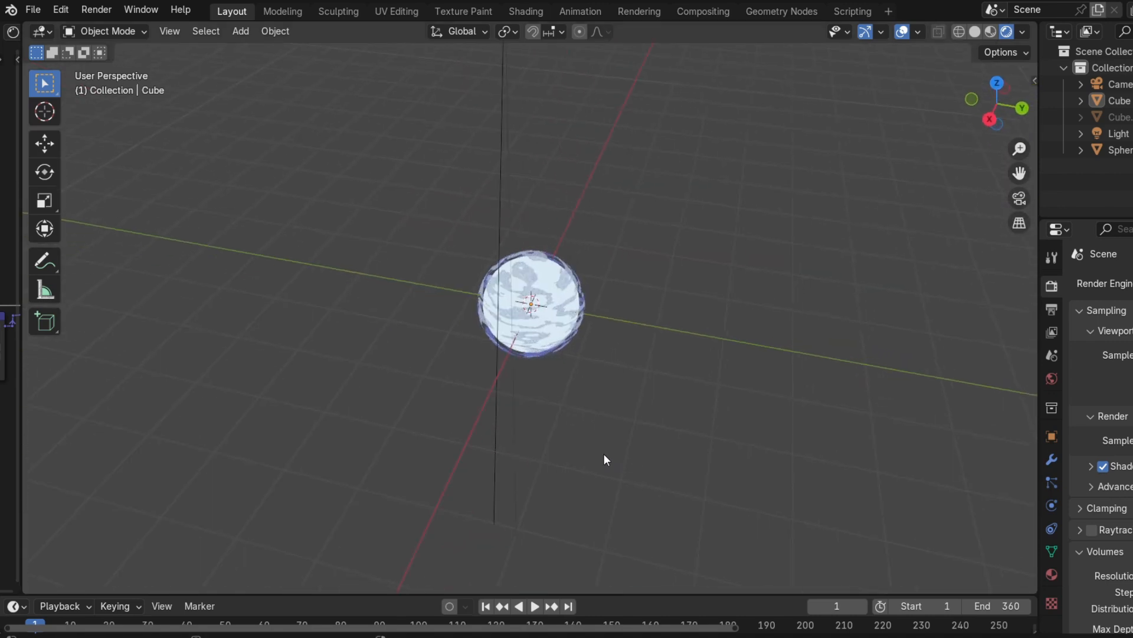
scroll(592, 482, up, 5)
middle_drag(592, 482, 708, 455)
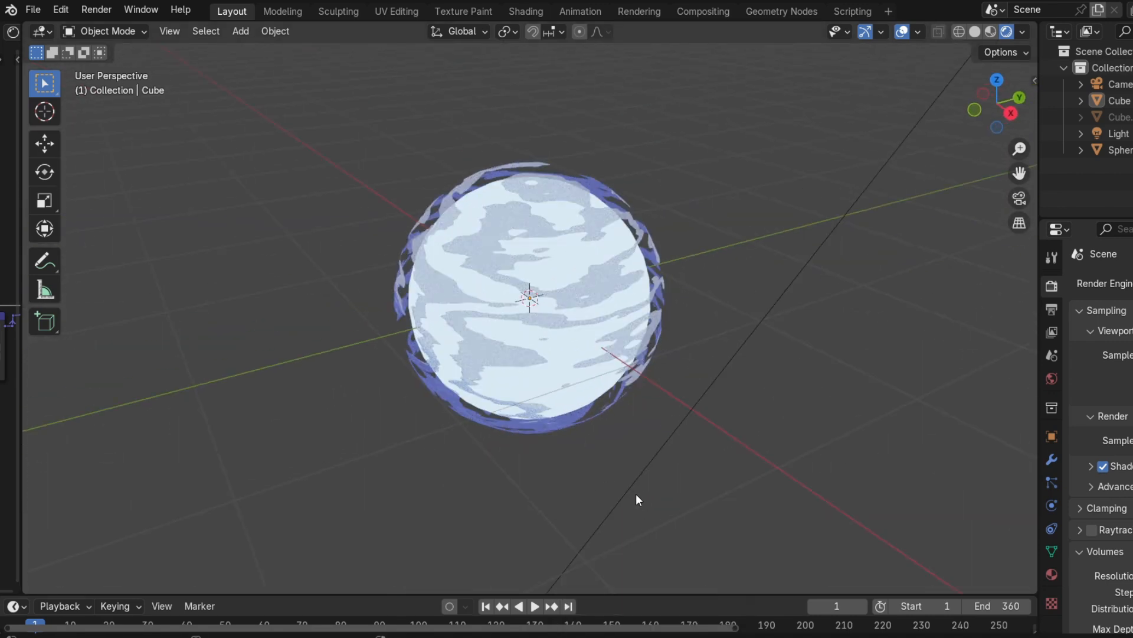
middle_drag(612, 514, 590, 347)
middle_drag(559, 286, 884, 323)
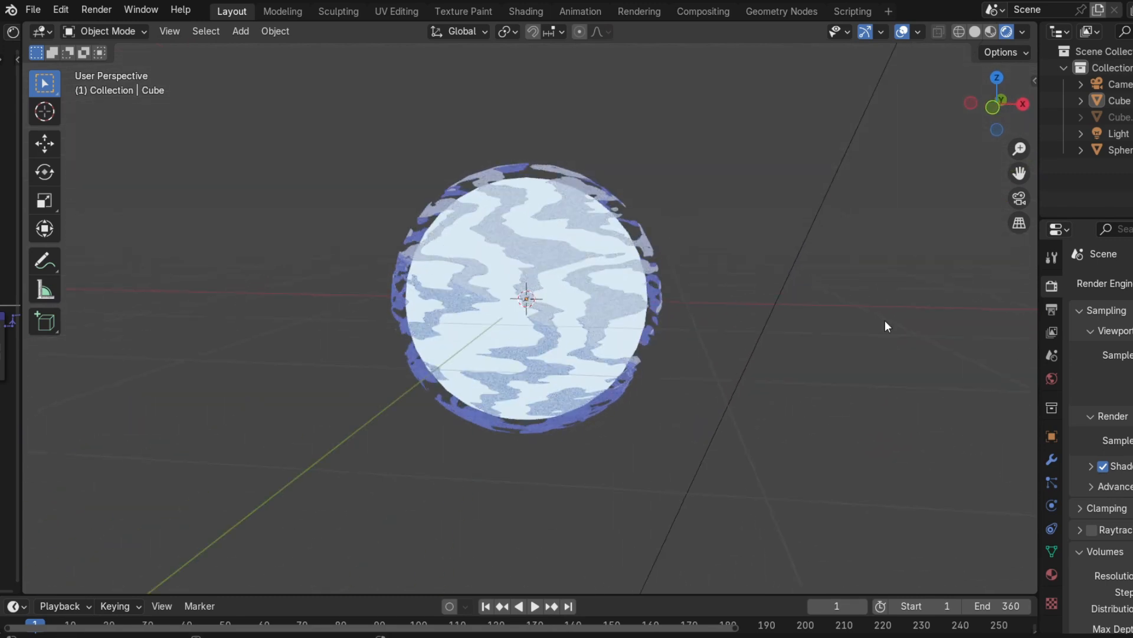
click(1051, 460)
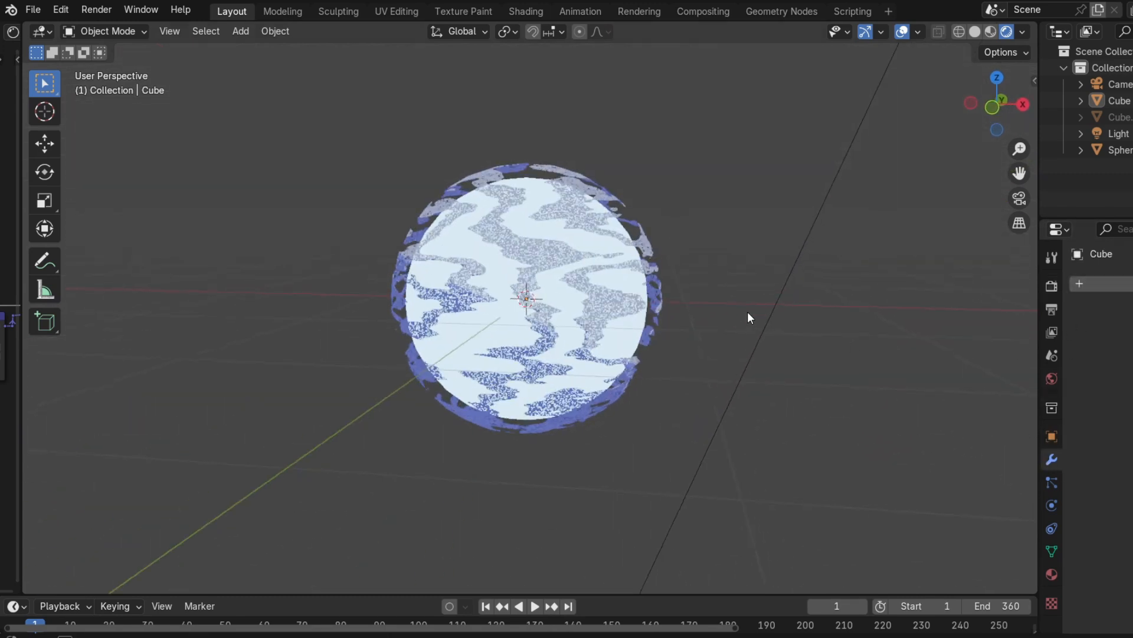
middle_drag(747, 310, 685, 320)
scroll(688, 318, up, 5)
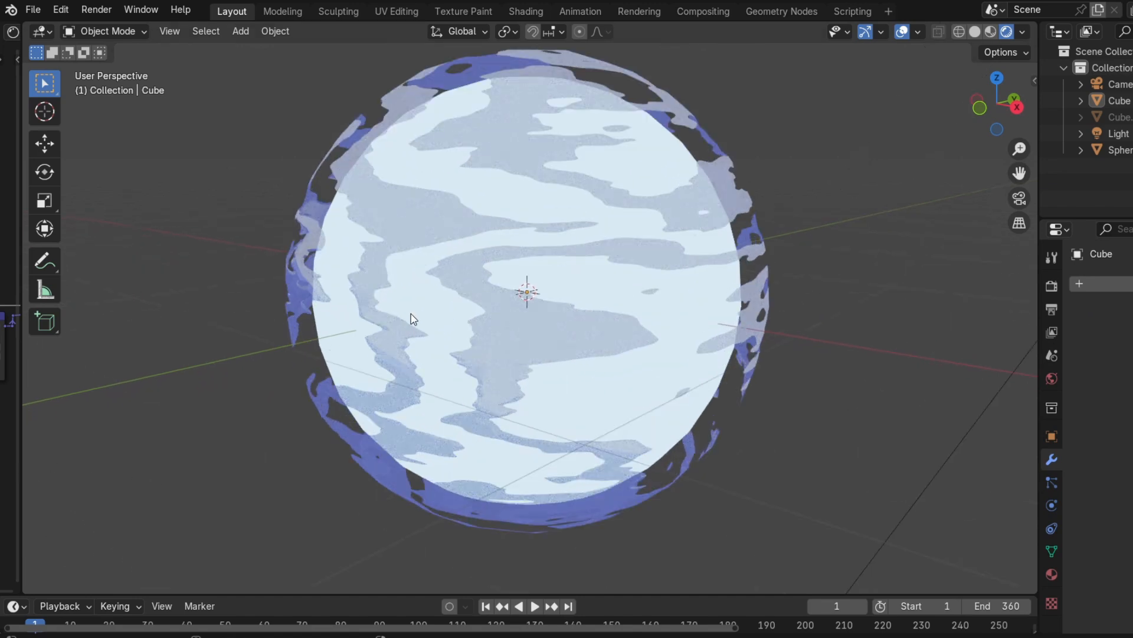
scroll(245, 281, down, 4)
middle_drag(245, 281, 264, 312)
scroll(402, 363, up, 3)
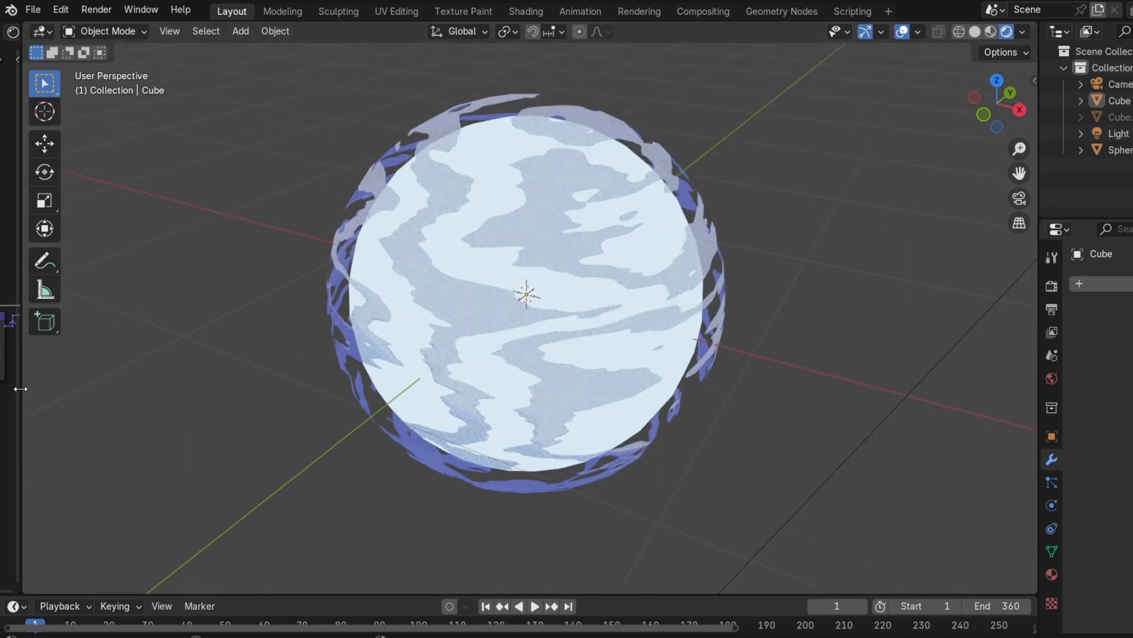
Reveal the node editor beside the finished planet and look through the material's shader nodes.
drag(23, 388, 576, 384)
middle_drag(244, 427, 346, 416)
drag(577, 392, 653, 393)
middle_drag(186, 426, 277, 431)
scroll(277, 431, up, 7)
middle_drag(474, 495, 5, 510)
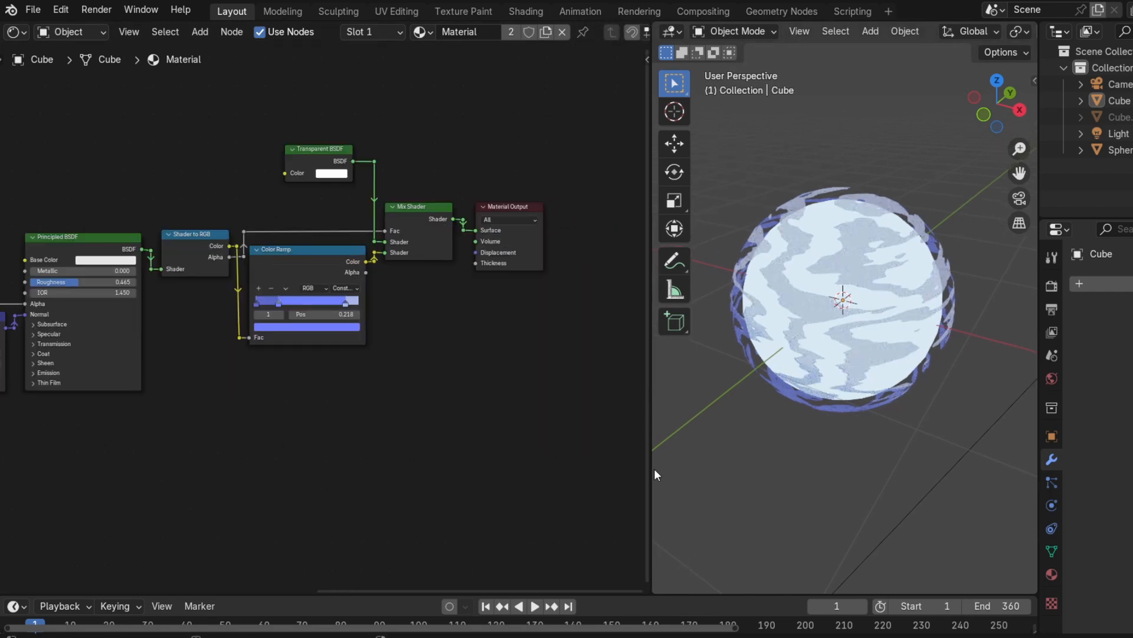
drag(650, 467, 130, 452)
scroll(494, 462, down, 3)
middle_drag(493, 462, 819, 451)
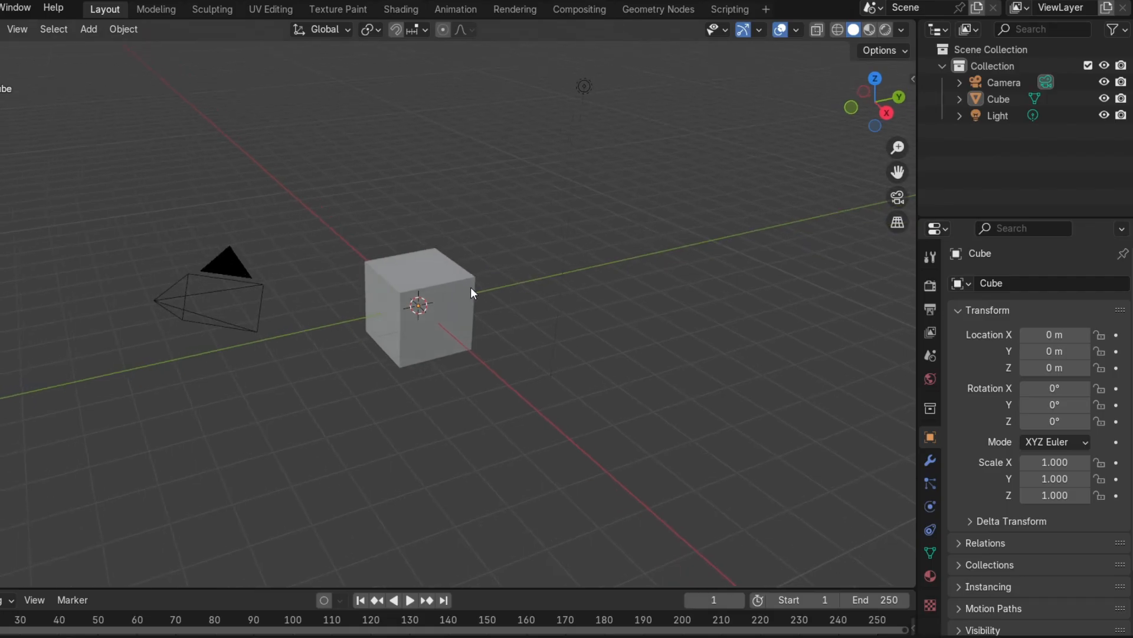
Delete the default cube from the new scene.
click(465, 286)
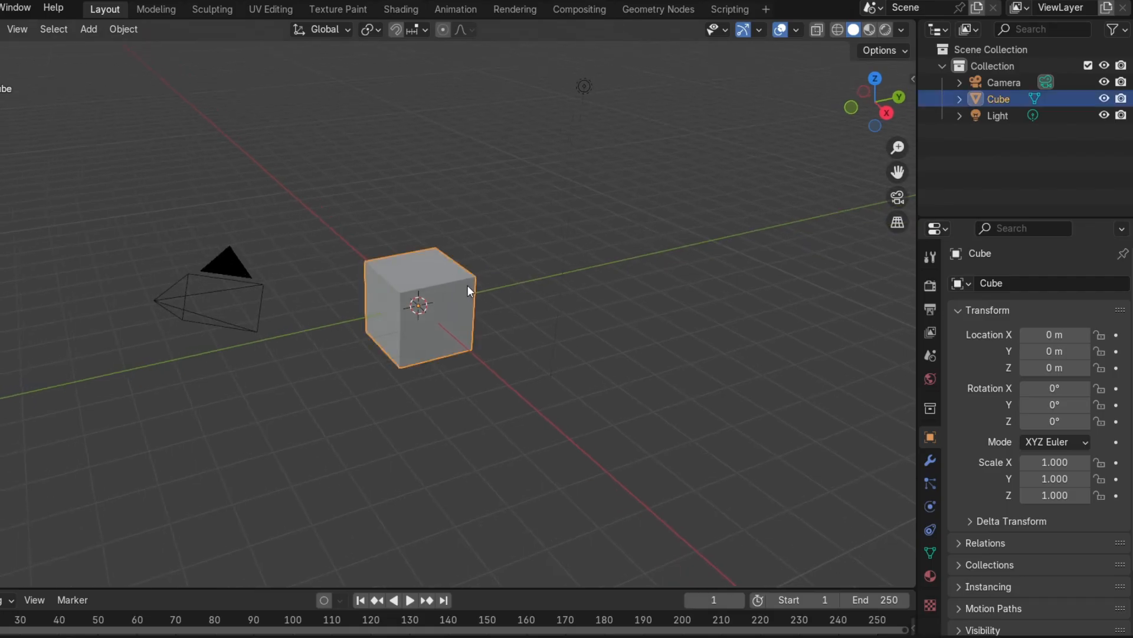
key(x)
click(465, 267)
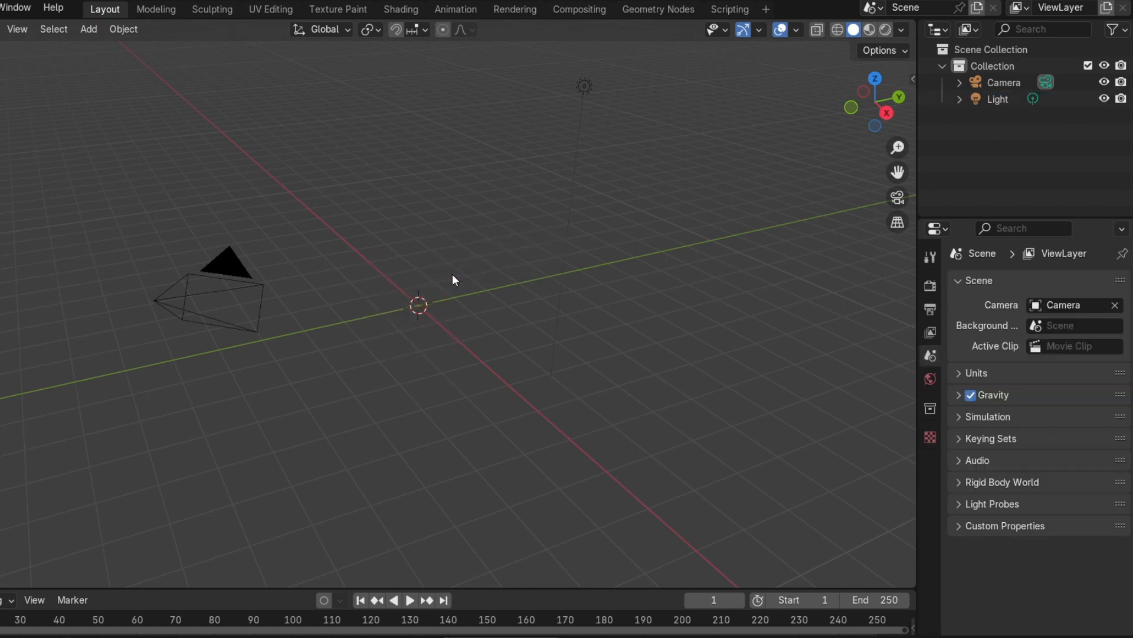
Add a new cube mesh at the world origin.
click(86, 33)
mouse_move(175, 43)
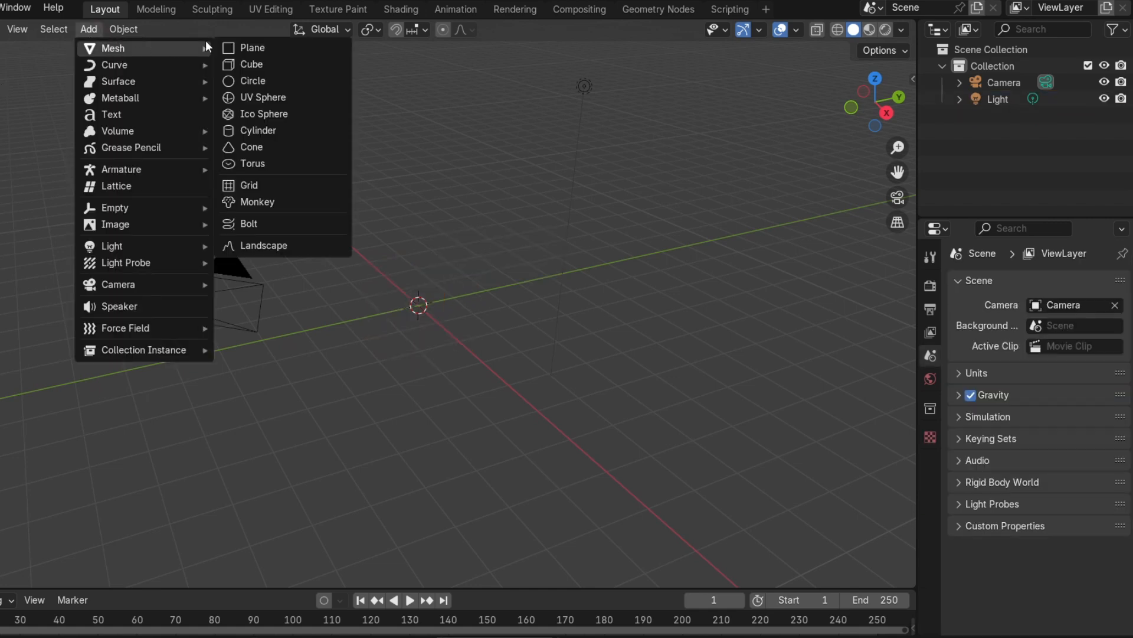
click(252, 67)
middle_drag(562, 292, 614, 316)
scroll(615, 317, up, 5)
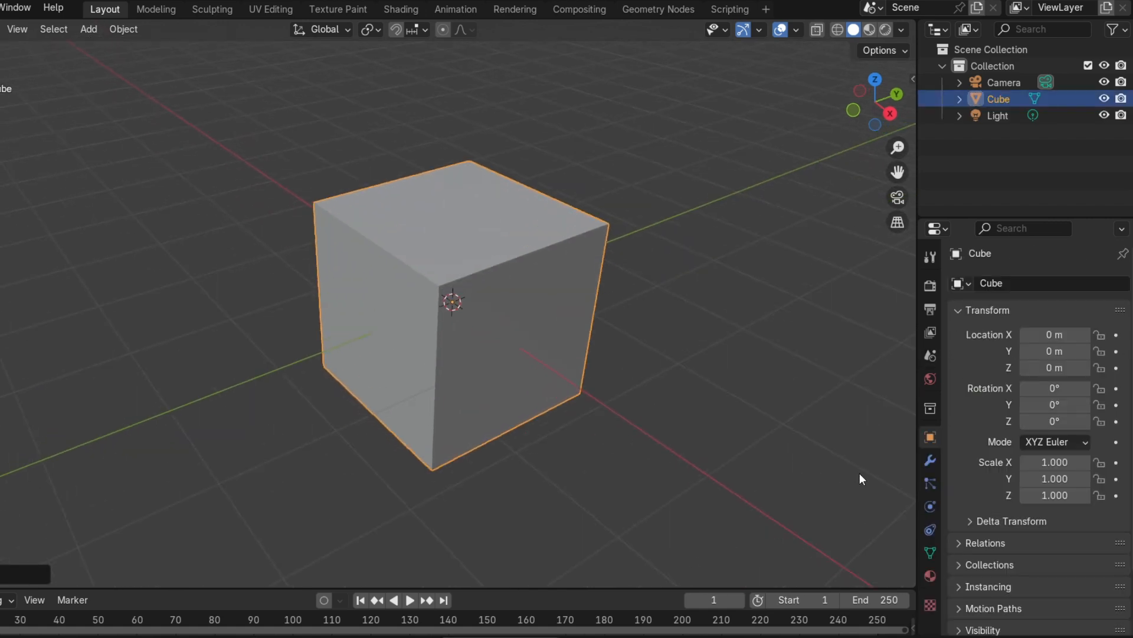
Add a Subdivision Surface modifier to the cube.
click(925, 463)
click(1019, 289)
mouse_move(1021, 288)
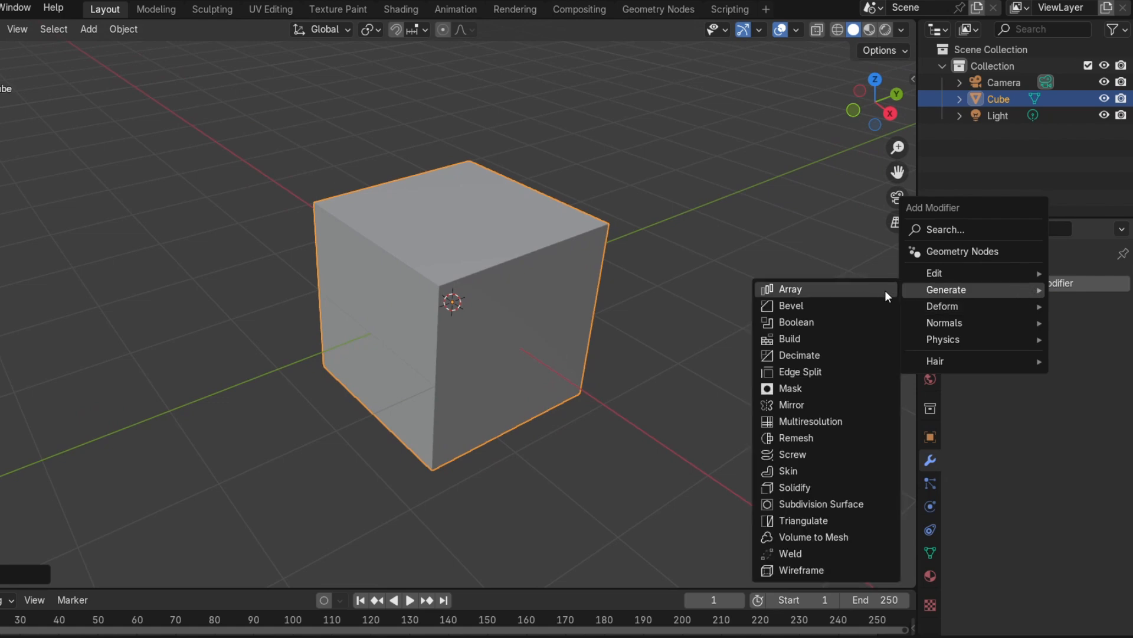
click(967, 282)
mouse_move(965, 273)
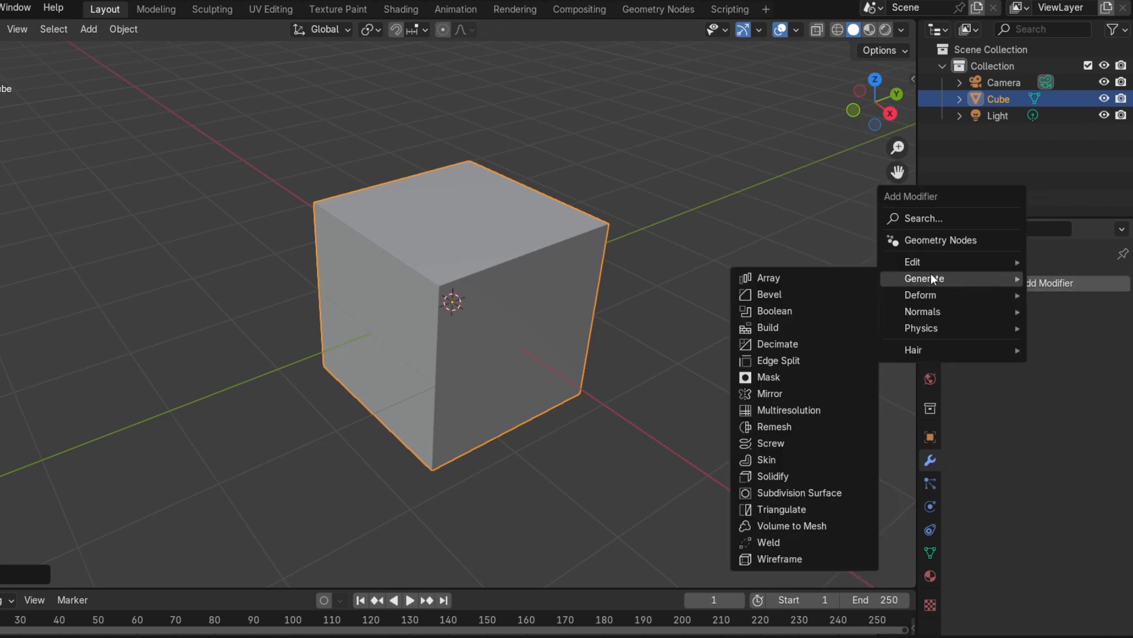
click(807, 494)
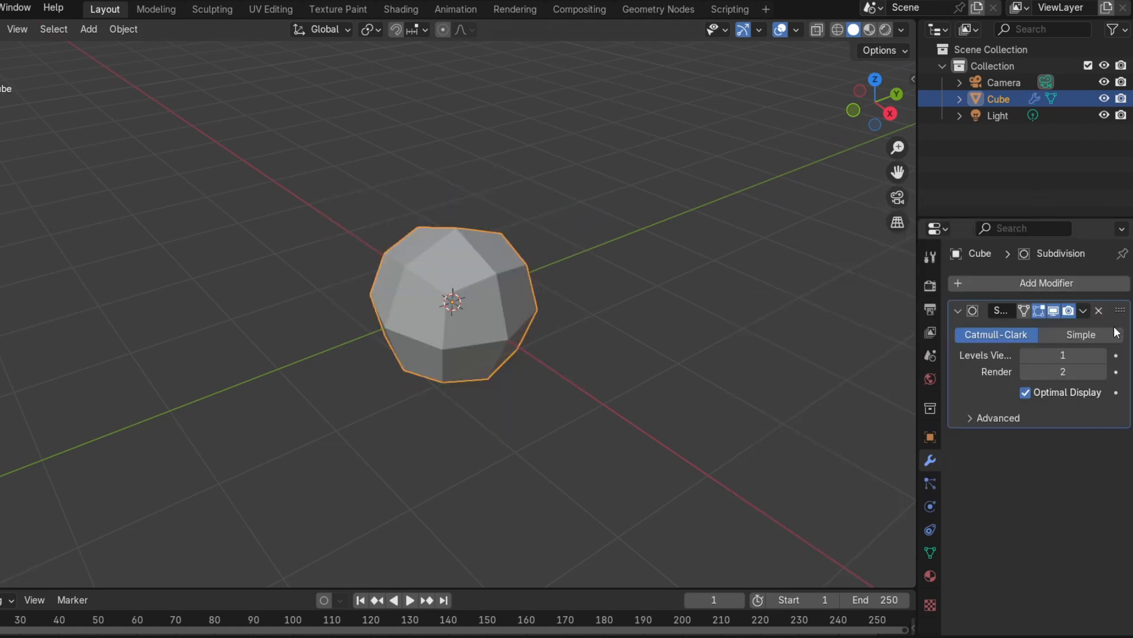
Set the Subdivision Surface modifier's viewport level to 3 and apply the modifier to the mesh.
click(1100, 355)
click(1101, 355)
middle_drag(640, 368, 607, 357)
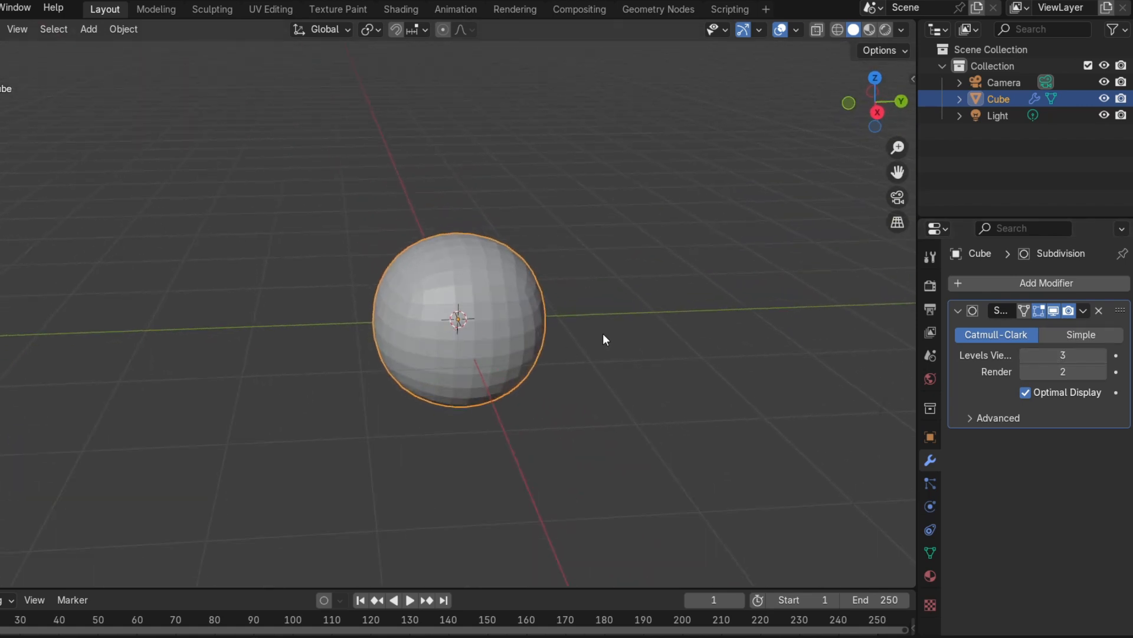
key(ctrl+a)
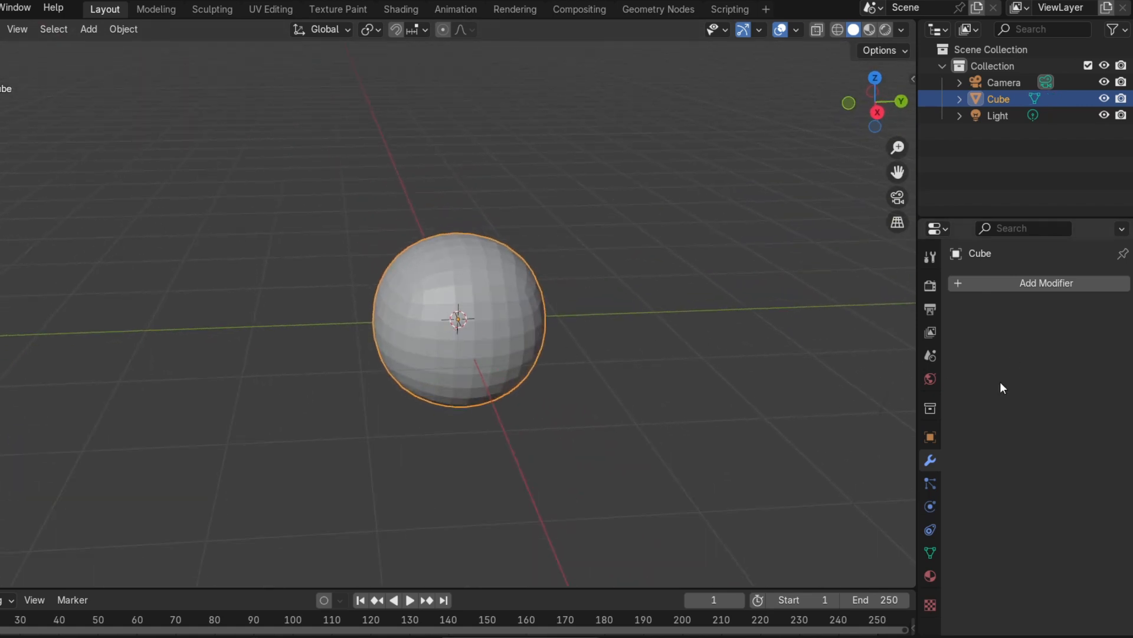
Round the whole subdivided mesh with the To Sphere operation in Edit Mode and deselect all its geometry.
key(Tab)
middle_drag(603, 293, 666, 303)
scroll(666, 303, up, 1)
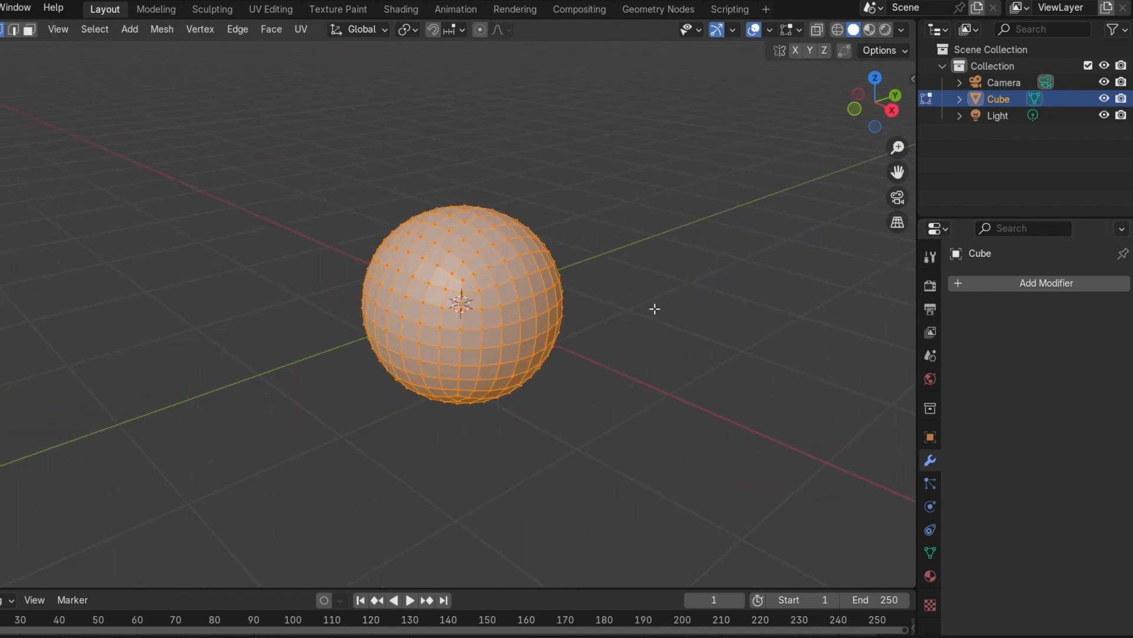
key(alt+shift+s)
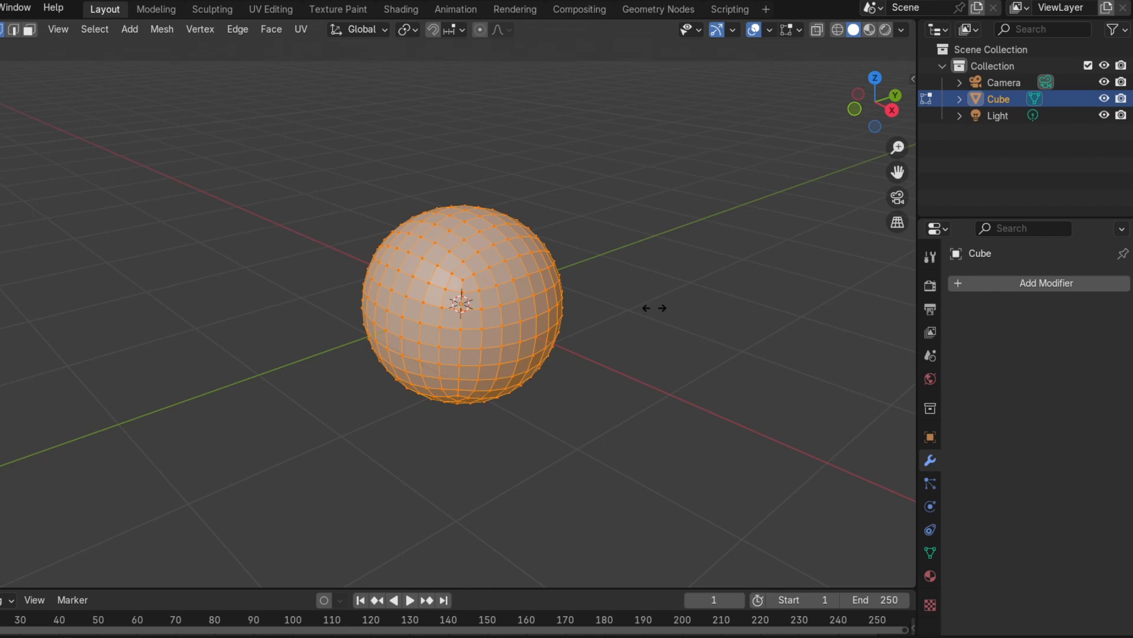
click(654, 308)
middle_drag(654, 308, 619, 284)
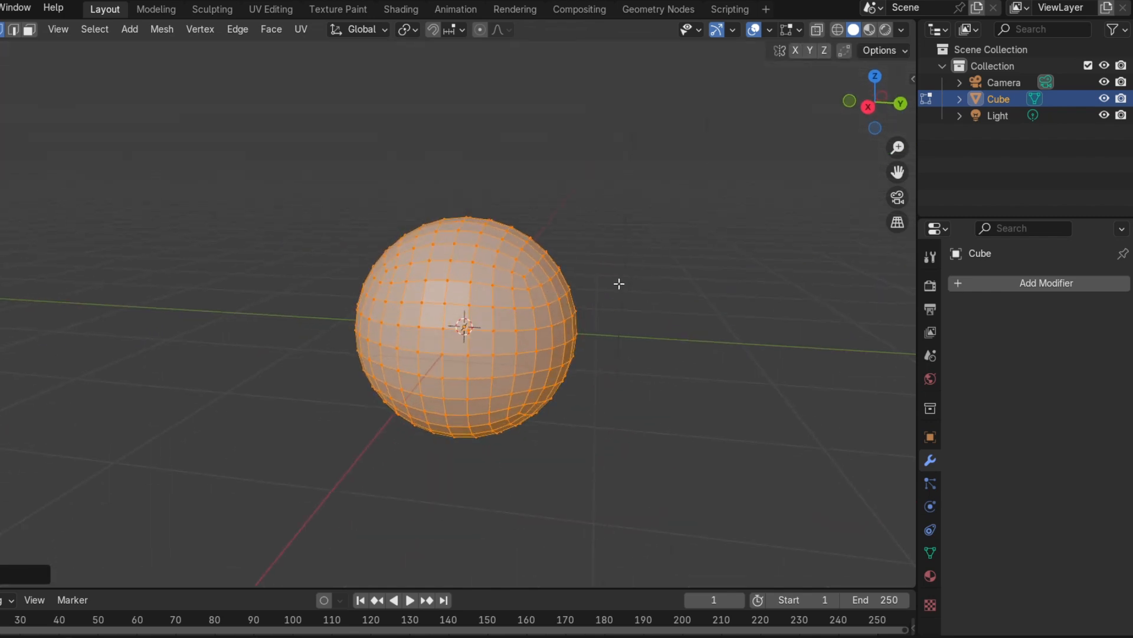
click(620, 284)
middle_drag(567, 354, 696, 372)
scroll(696, 372, down, 1)
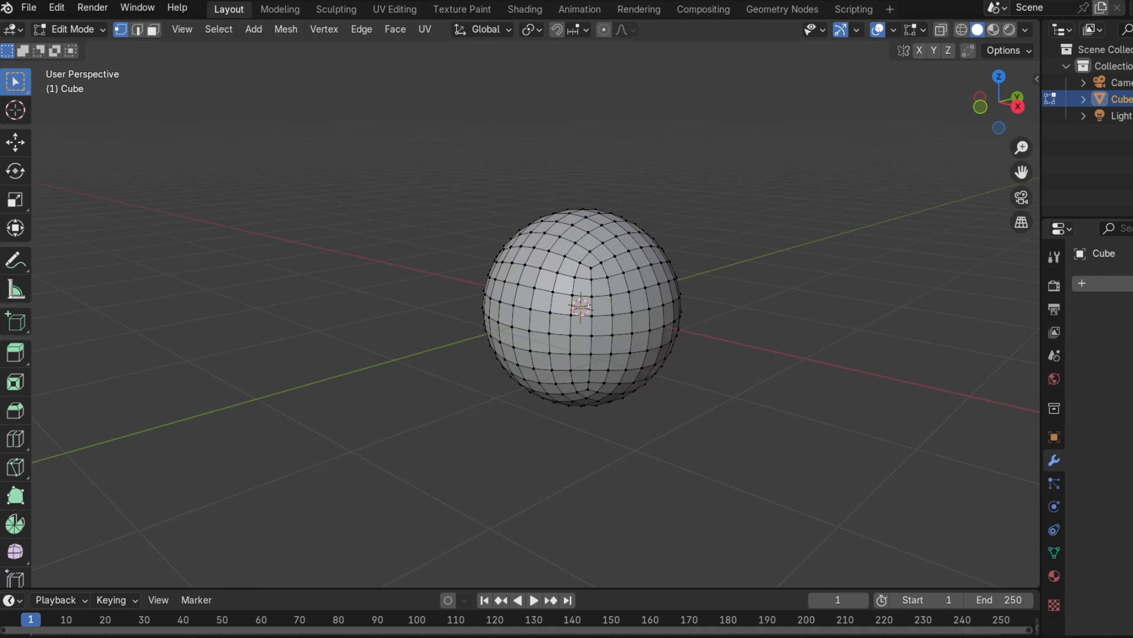
Split the 3D viewport into two side-by-side areas, turn one into a Shader Editor and hide its sidebar.
drag(7, 579, 498, 547)
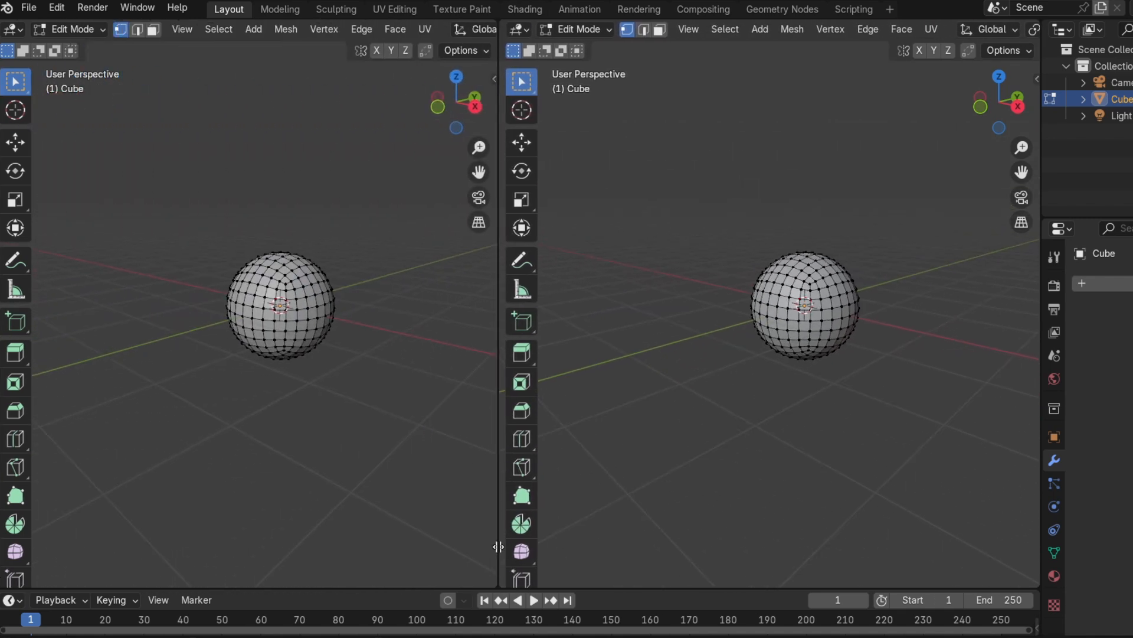
click(14, 30)
click(47, 180)
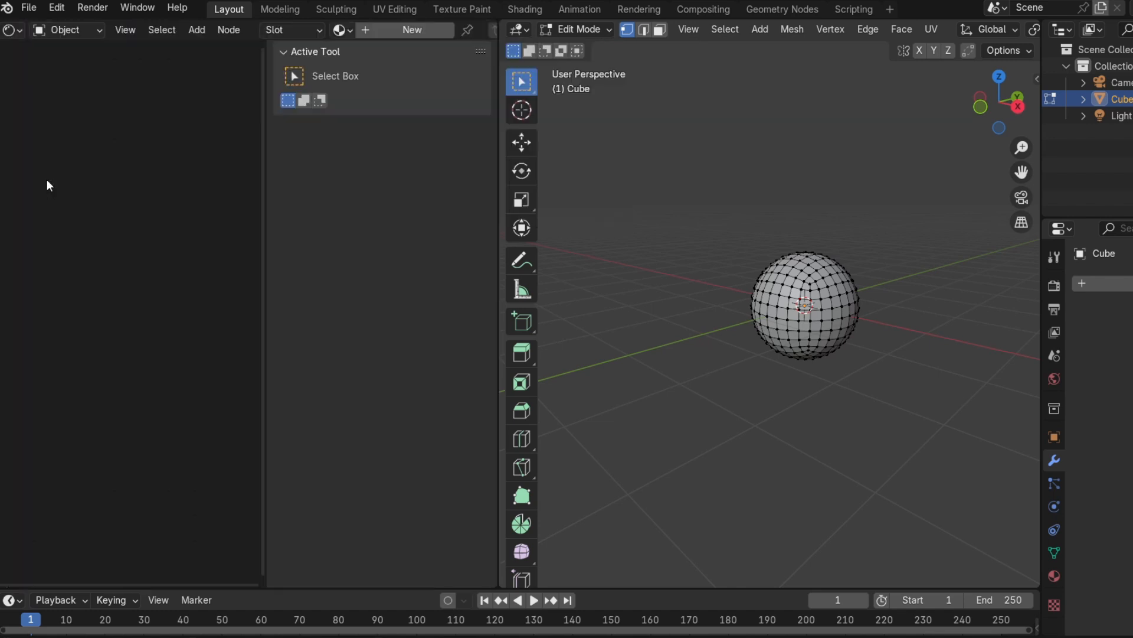
drag(263, 151, 547, 185)
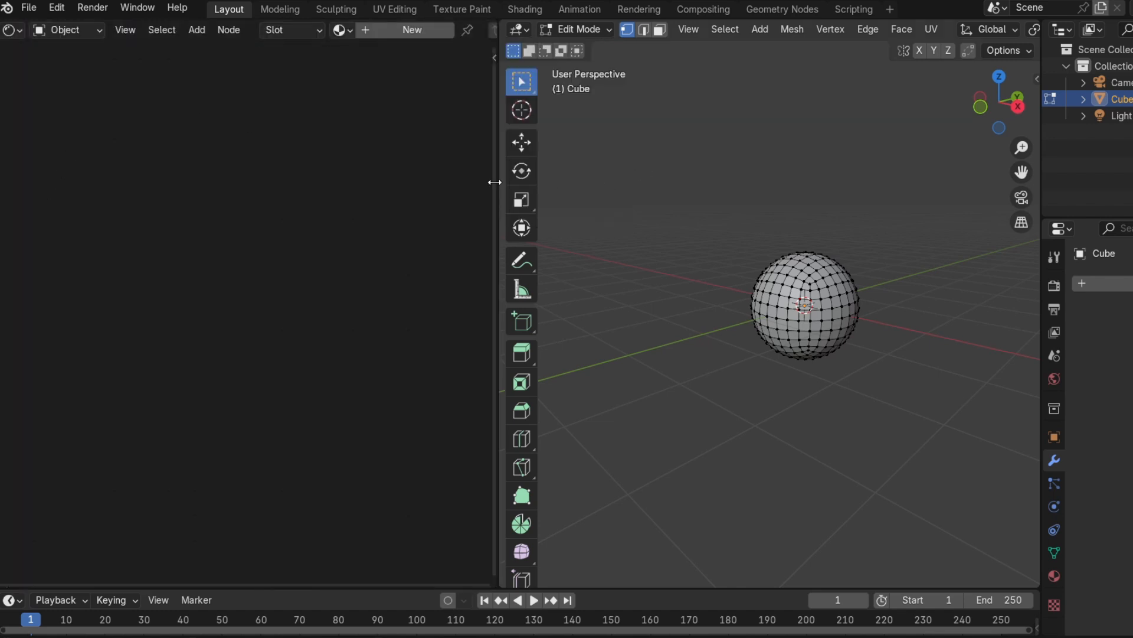
Create a new material for the sphere in the Shader Editor.
click(408, 30)
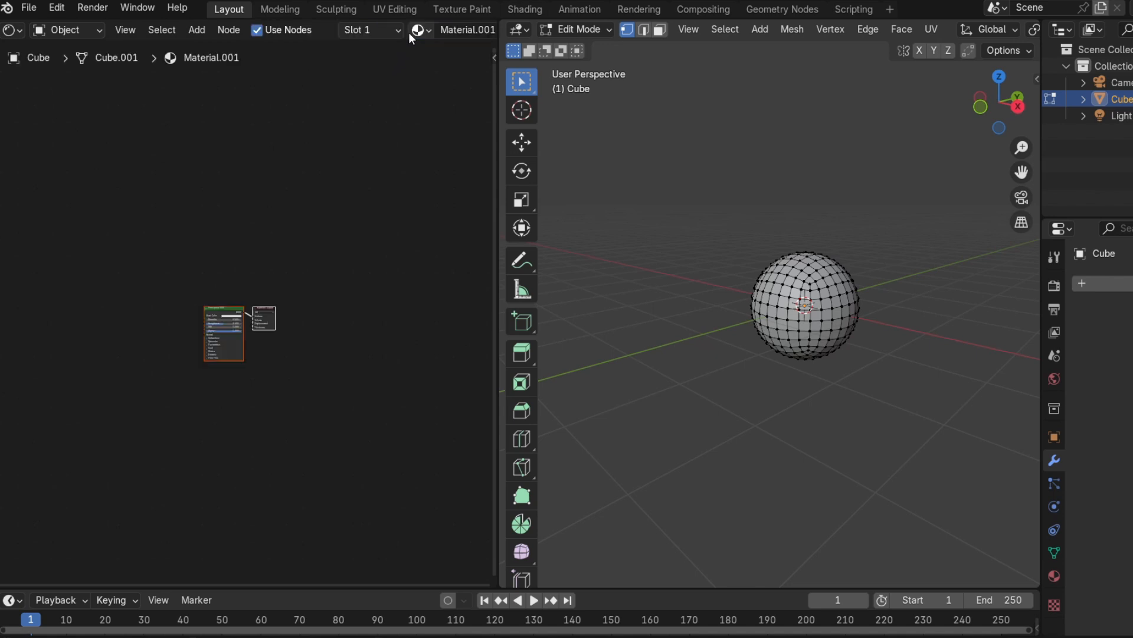
scroll(254, 406, up, 12)
middle_drag(288, 414, 321, 395)
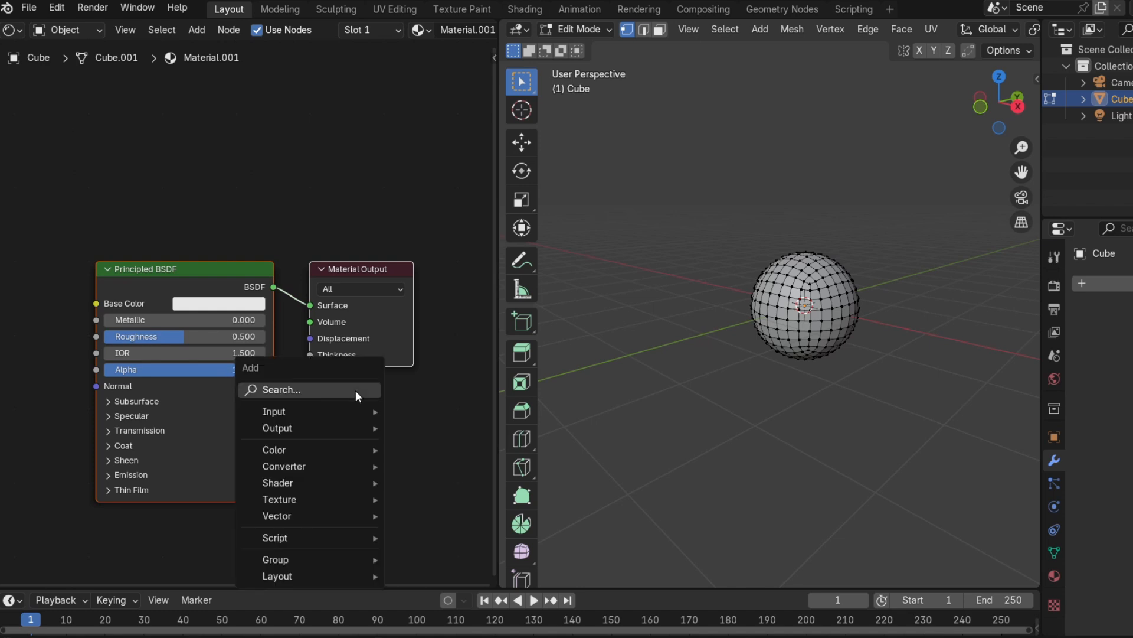
Add a Shader to RGB node on the link between the Principled BSDF and the Material Output.
key(shift+a)
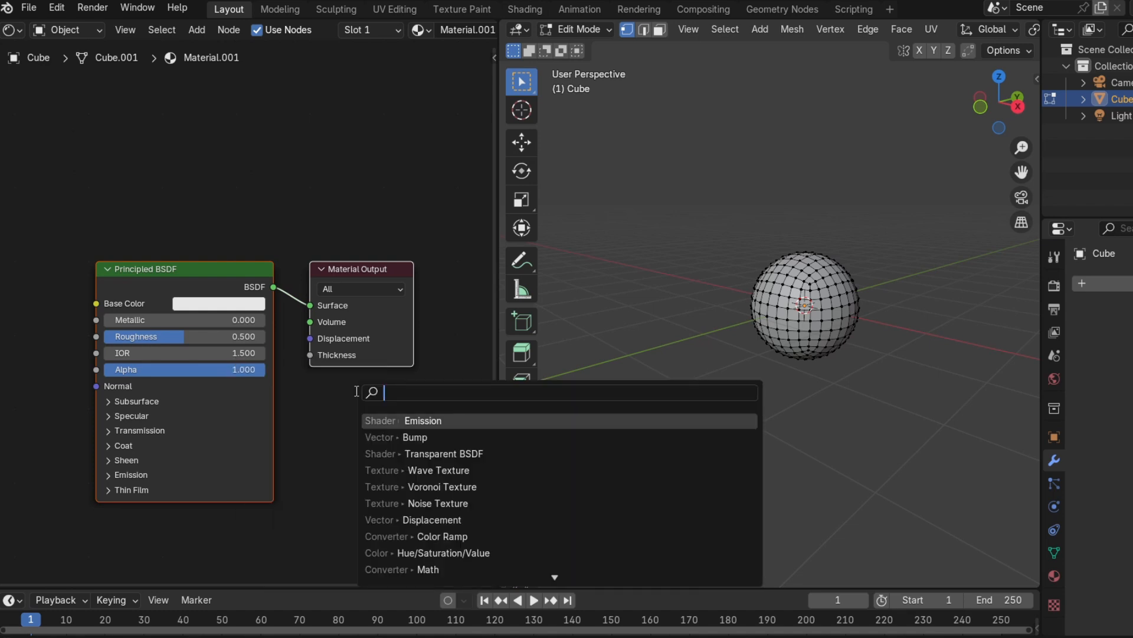
text(sh)
key(Down)
key(Down)
key(Return)
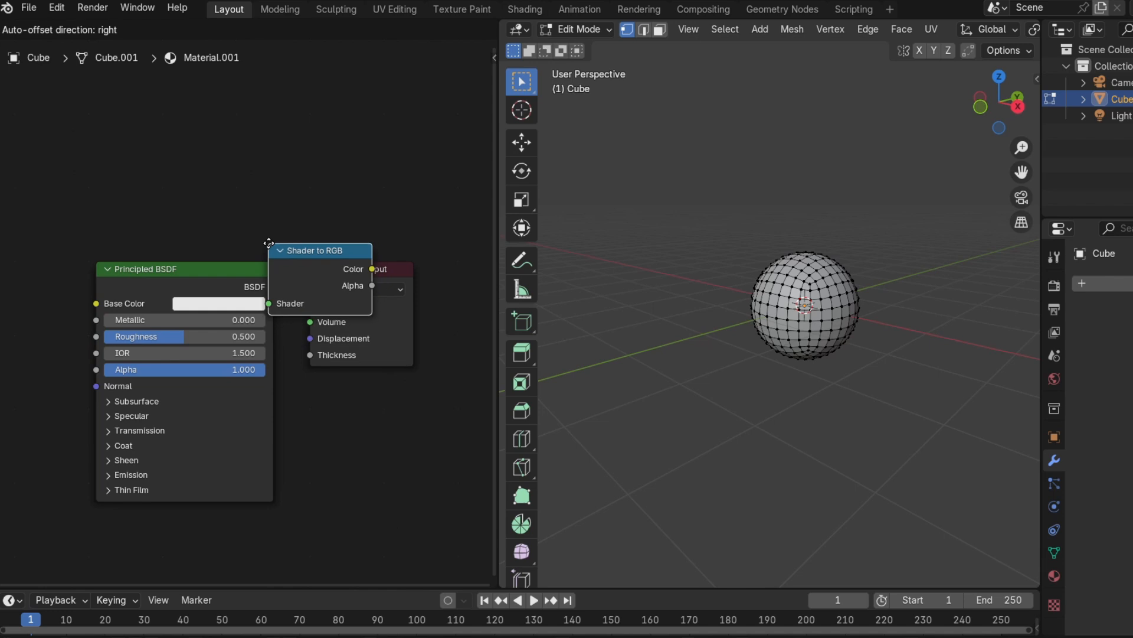
click(273, 253)
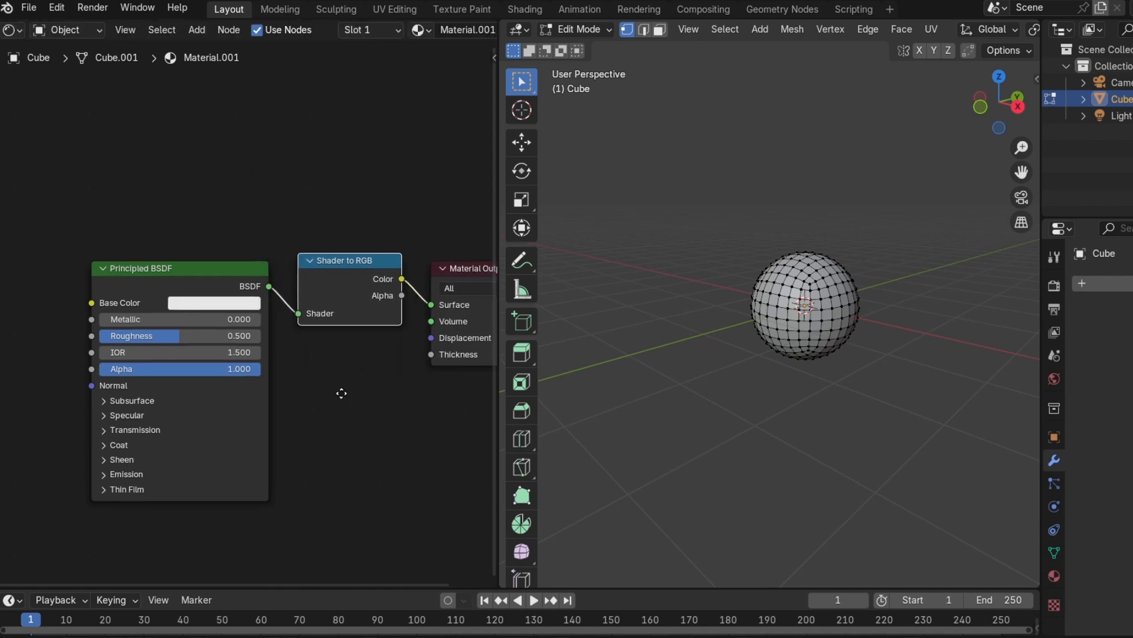
middle_drag(360, 350, 229, 313)
middle_drag(147, 182, 187, 172)
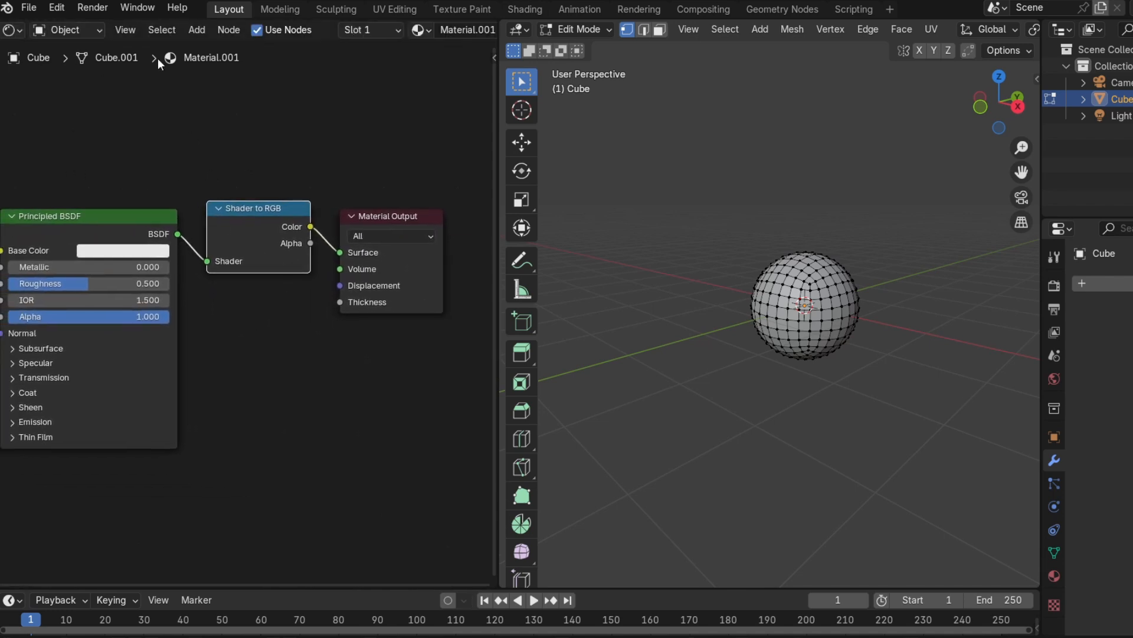
Open the add-ons list in the preferences and search it for "node" to check the Node Wrangler add-on.
click(57, 7)
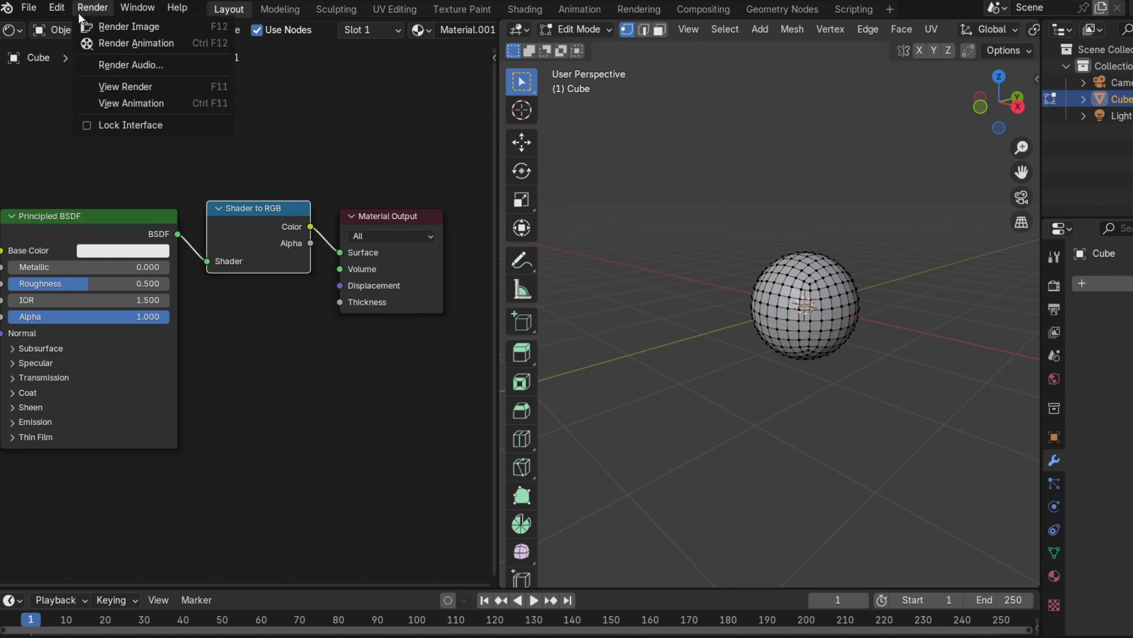
click(57, 8)
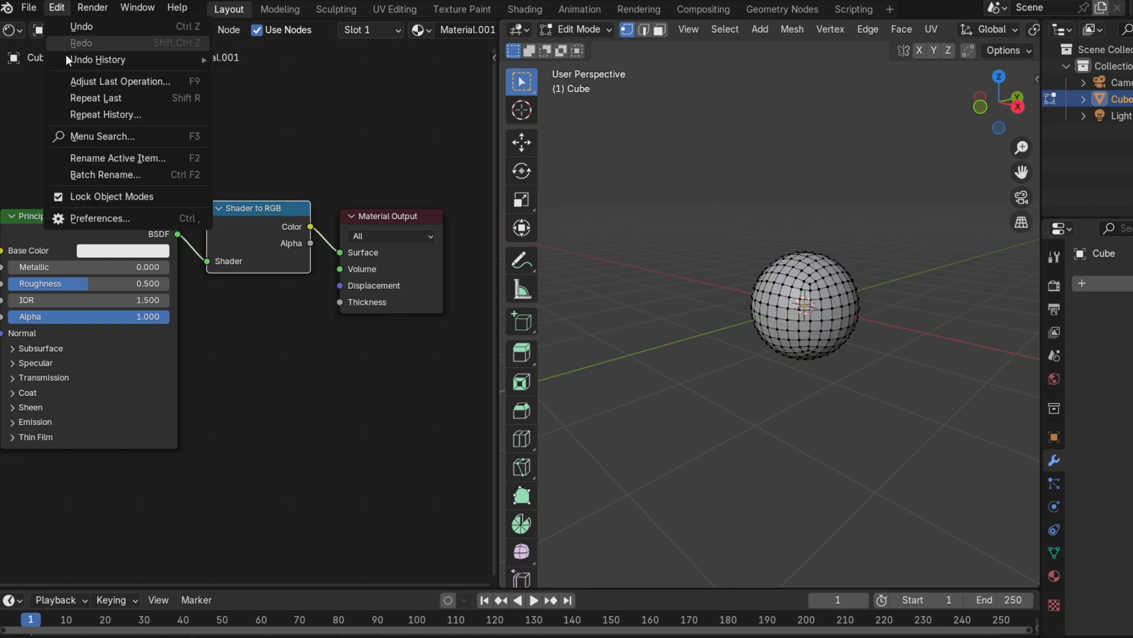
click(77, 217)
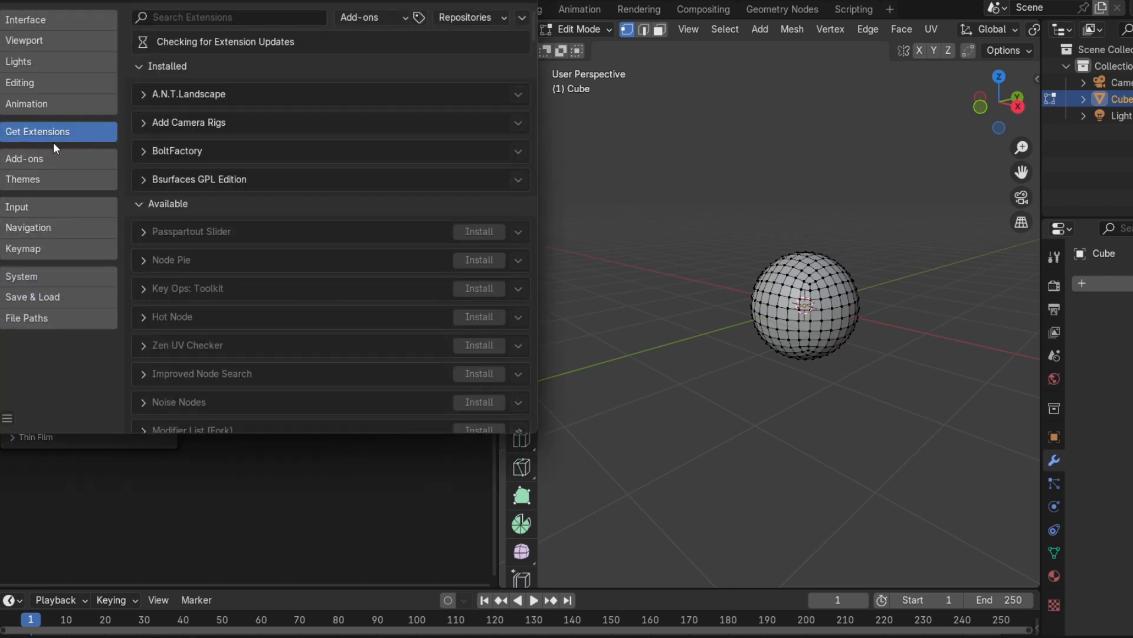
click(42, 159)
click(230, 18)
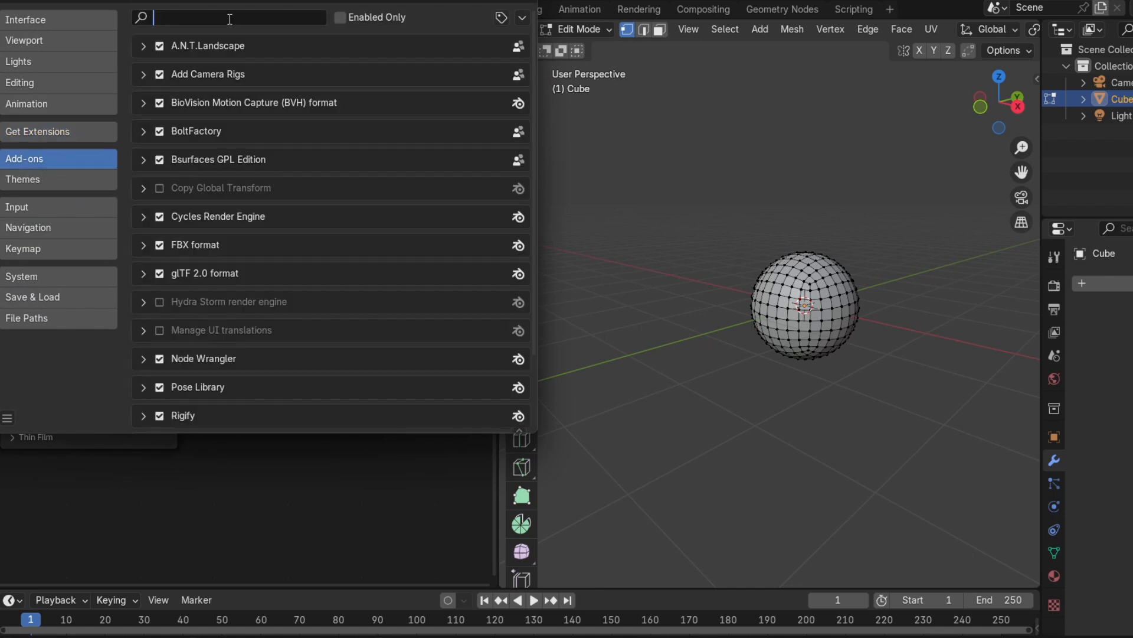
text(node)
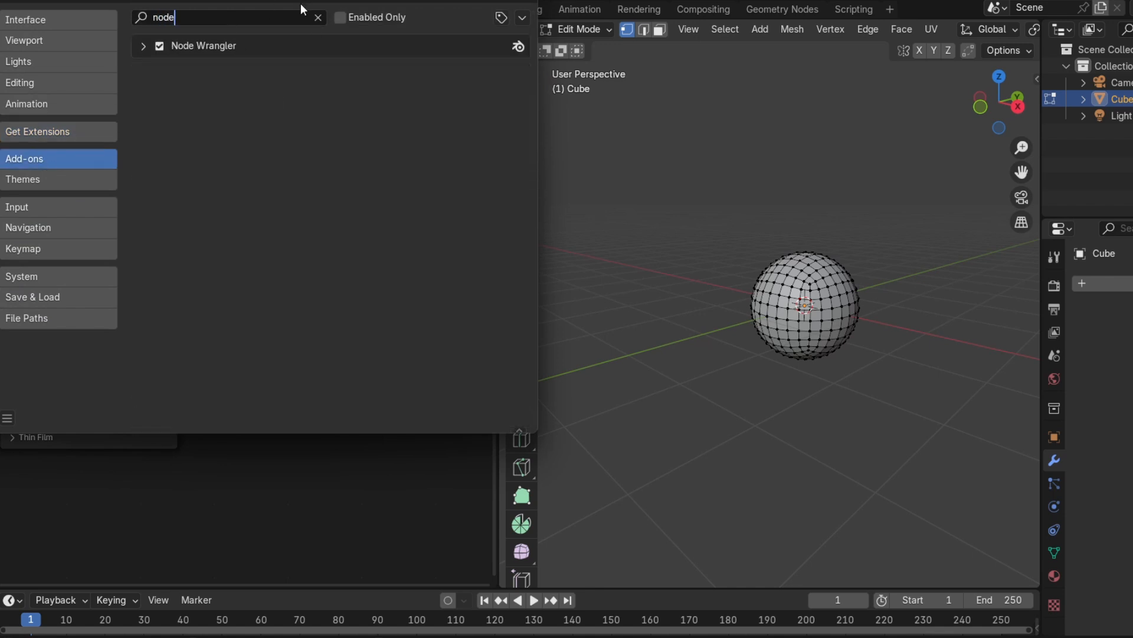
Clear the add-on search and close the preferences.
click(319, 17)
click(528, 2)
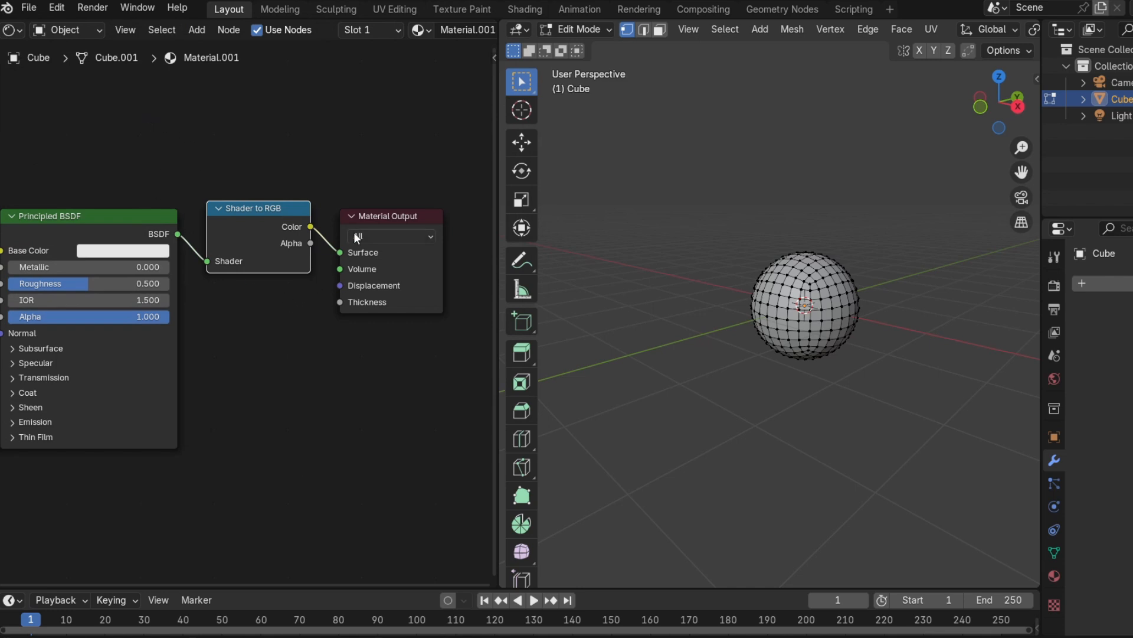
Move the Material Output aside and insert a Color Ramp node between it and the Shader to RGB node.
drag(399, 218, 410, 207)
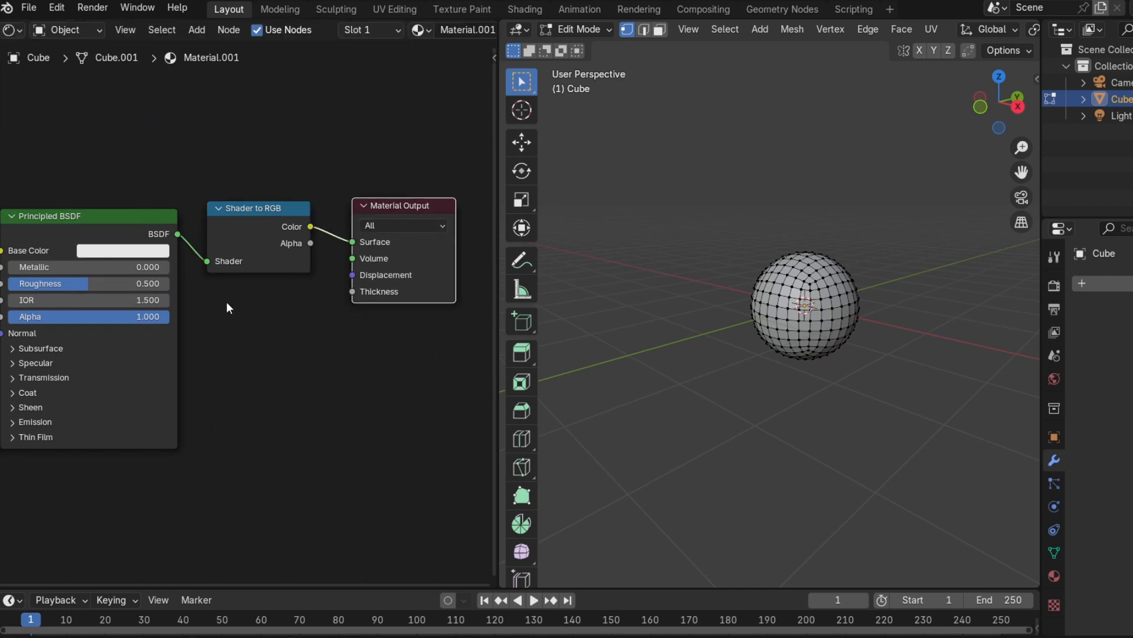
key(shift+a)
click(243, 340)
text(co)
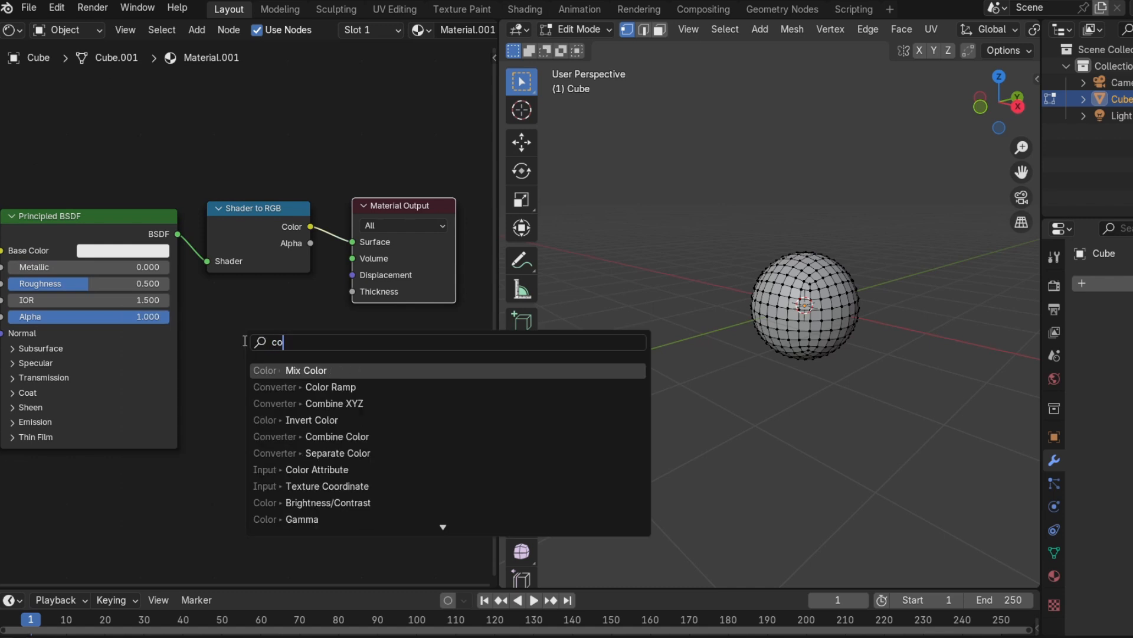
key(Down)
key(Return)
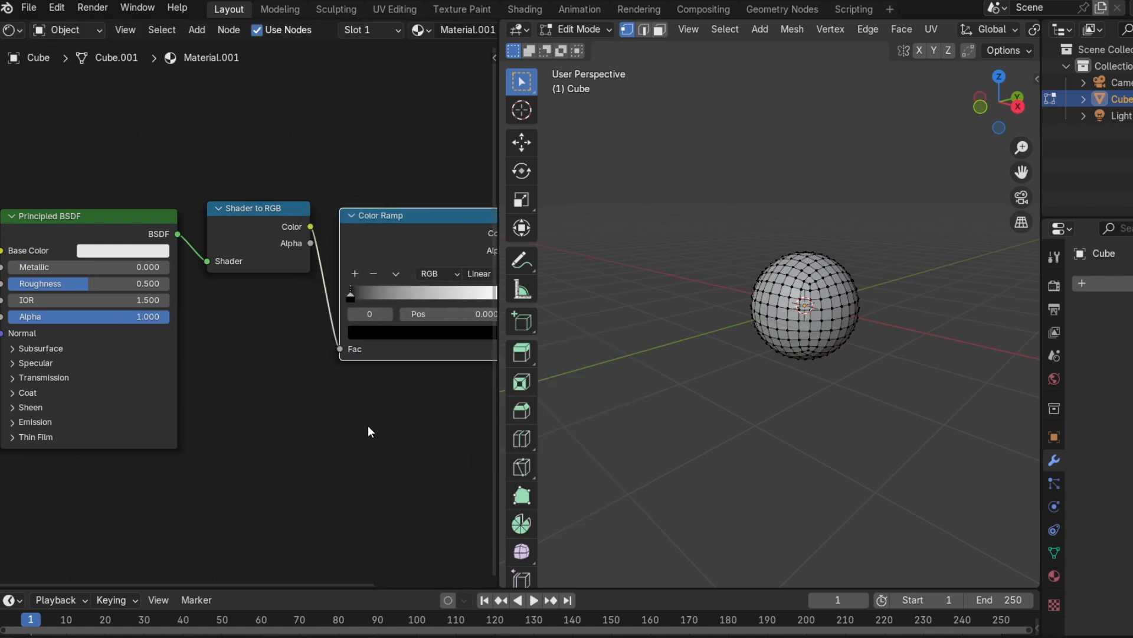
click(179, 398)
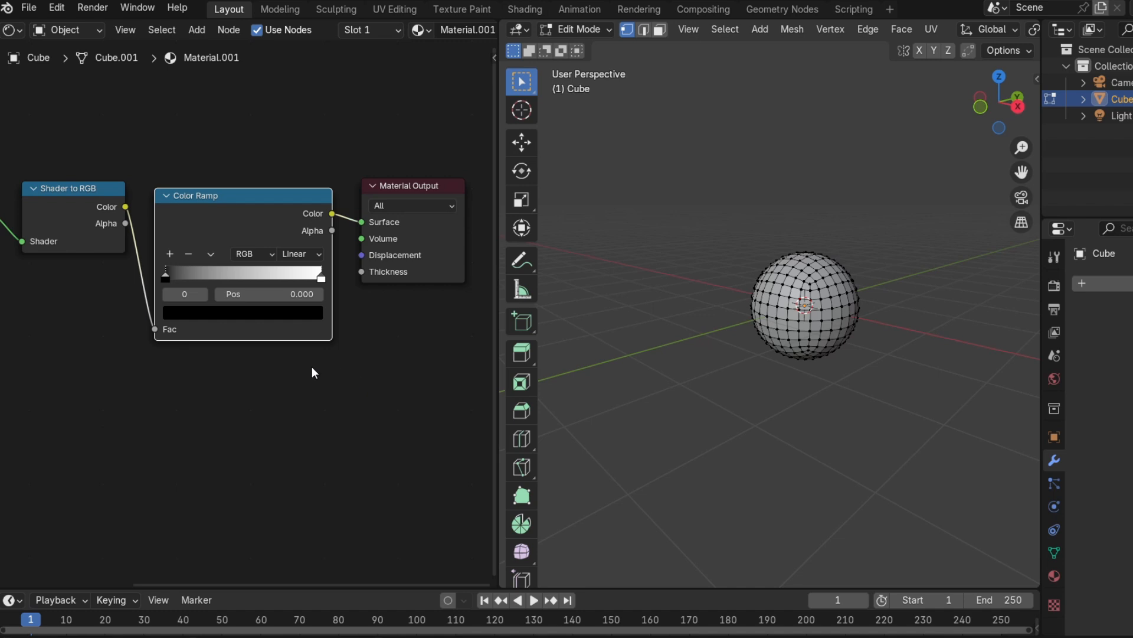
Insert a Mix Shader before the Material Output and move the Color Ramp link to its second Shader input.
scroll(339, 375, down, 2)
middle_drag(301, 375, 289, 422)
key(shift+a)
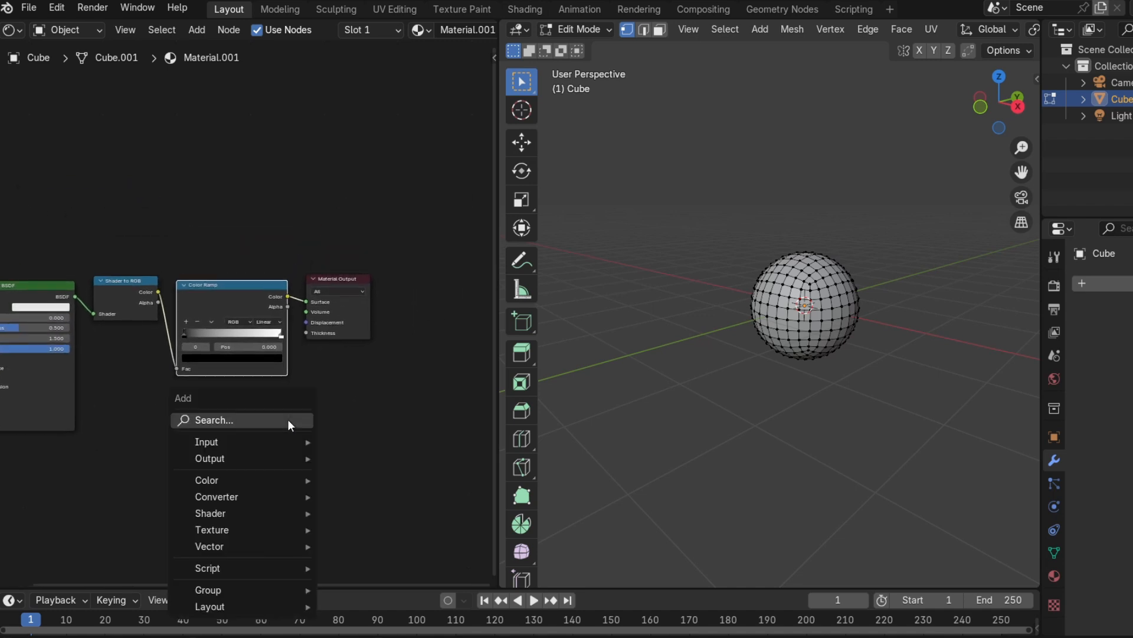
click(288, 420)
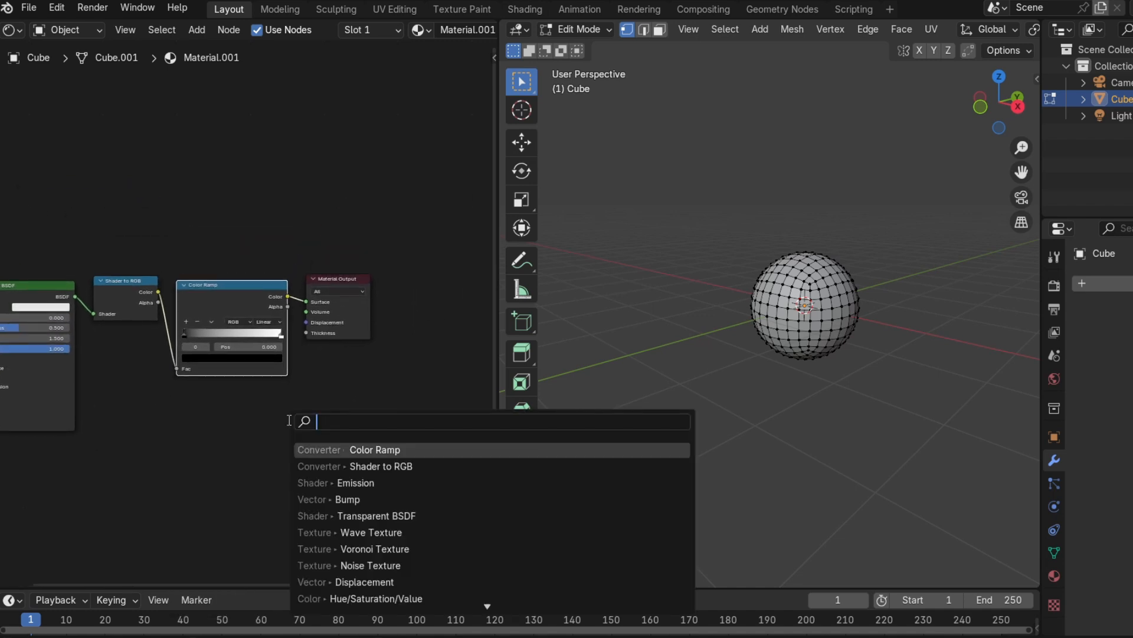
text(mi)
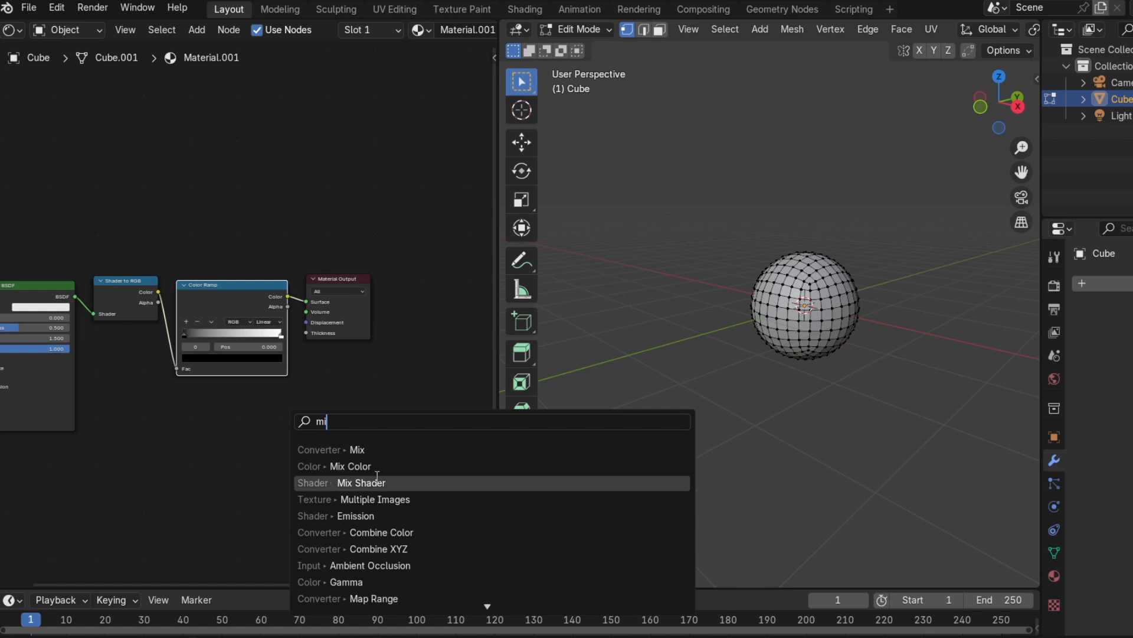
click(361, 482)
click(325, 325)
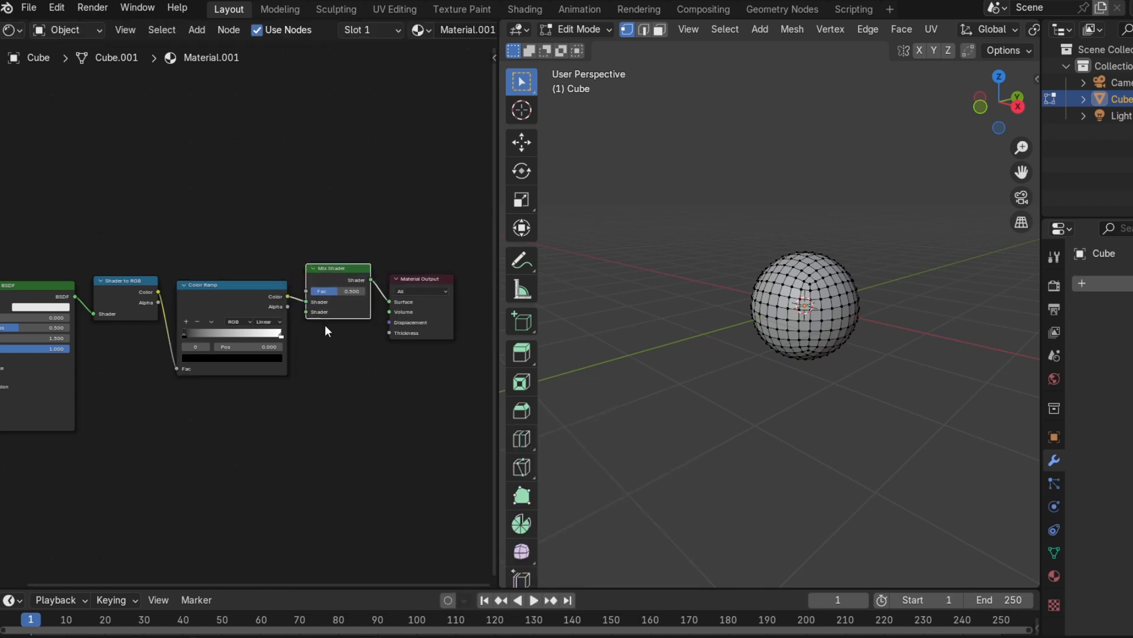
scroll(338, 339, up, 2)
drag(328, 298, 317, 313)
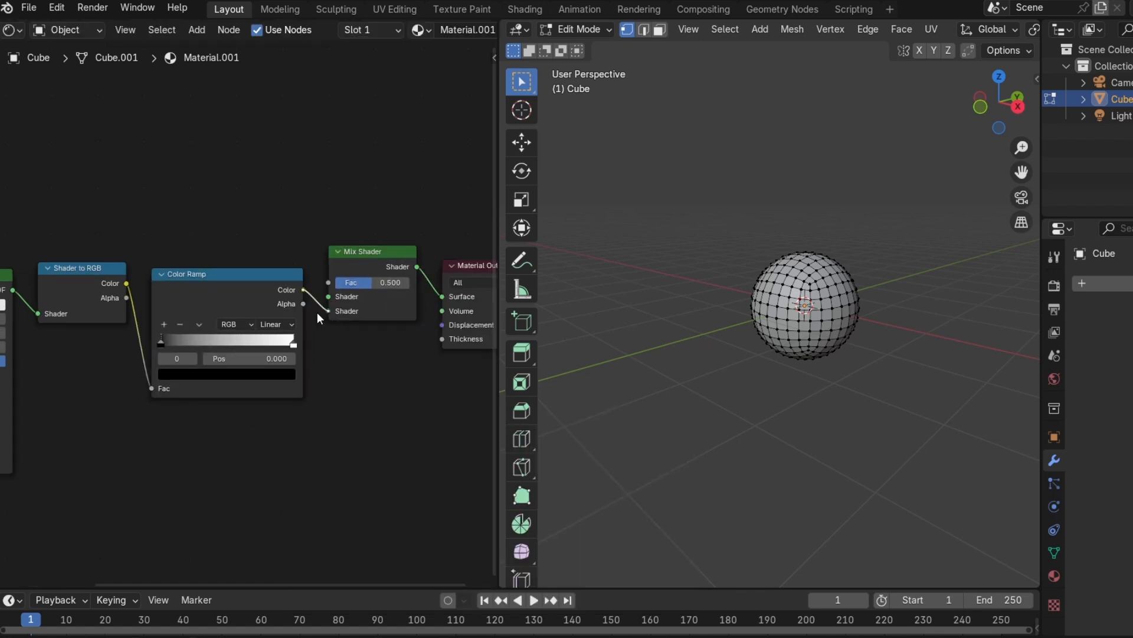
Add a Transparent BSDF above the Color Ramp and connect it to the Mix Shader's first Shader input.
scroll(996, 27, down, 5)
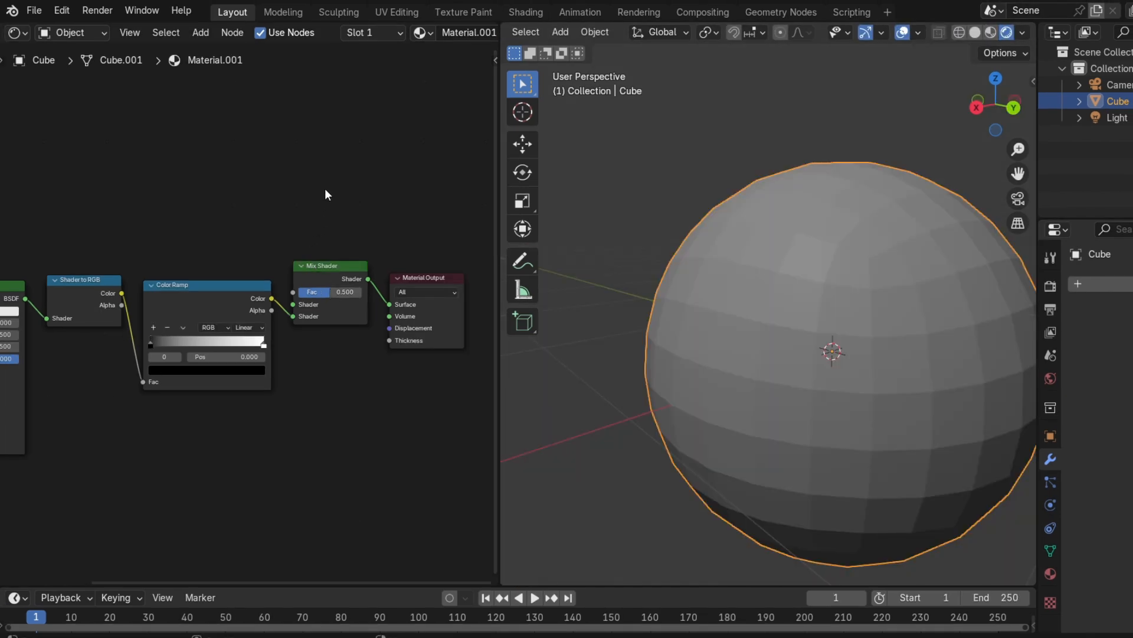
middle_drag(325, 190, 321, 208)
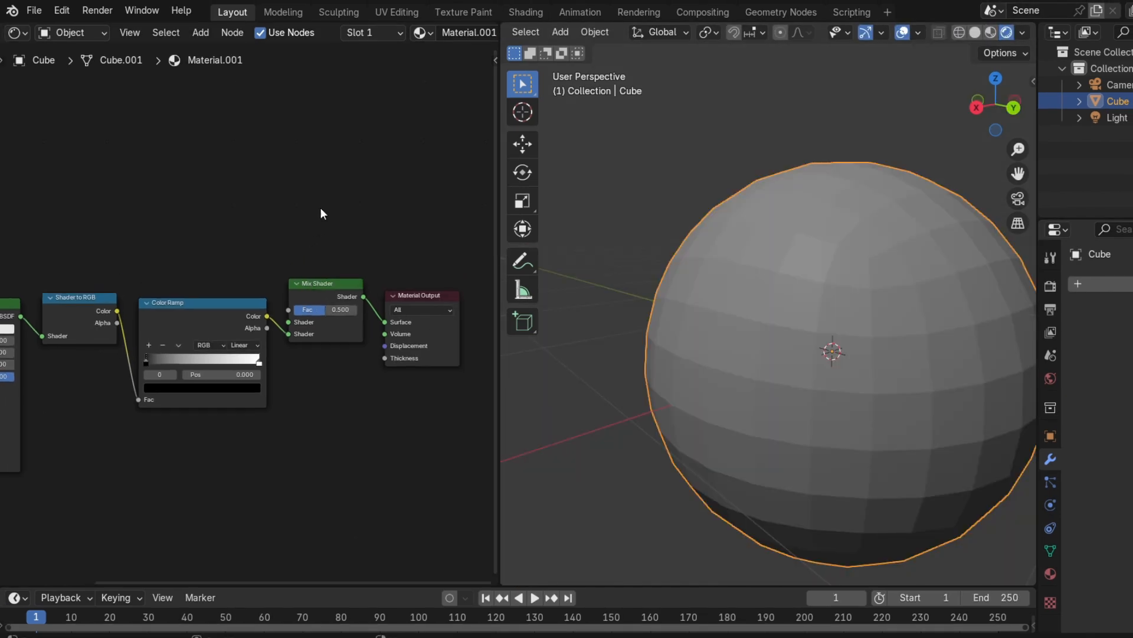
key(shift+a)
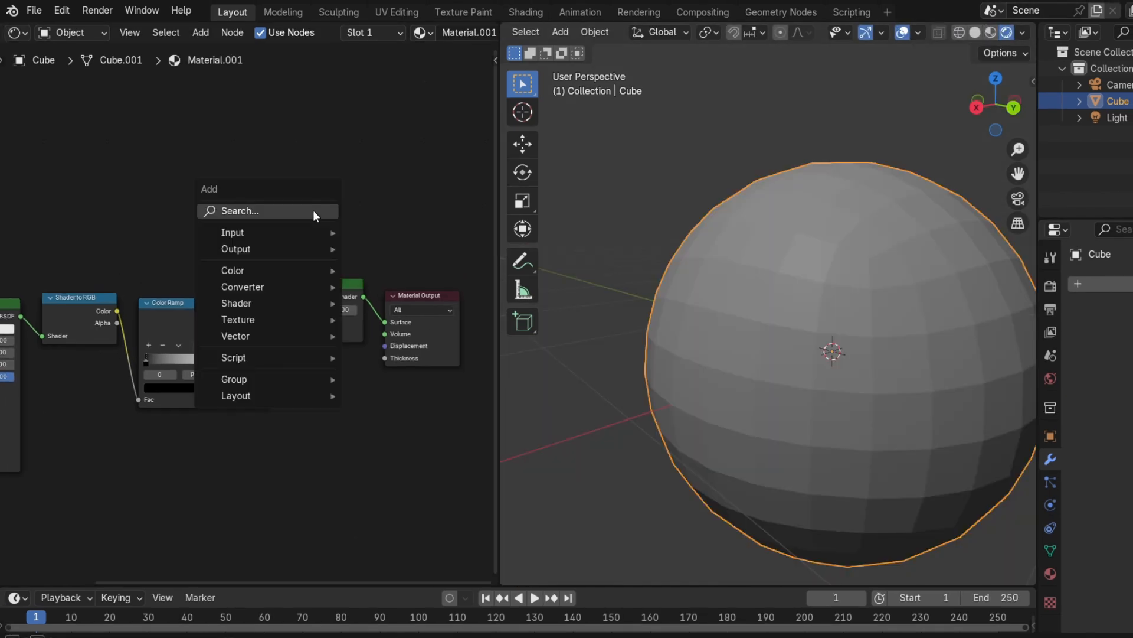
click(313, 210)
key(Return)
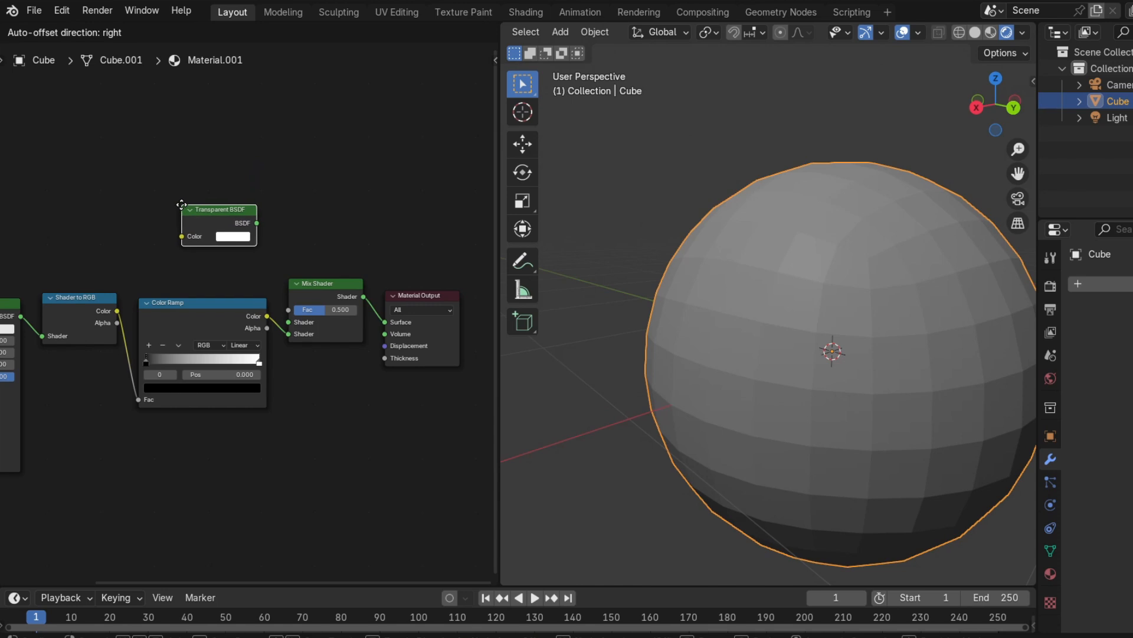
click(183, 204)
mouse_move(258, 223)
mouse_down()
mouse_move(255, 311)
mouse_move(288, 321)
mouse_up()
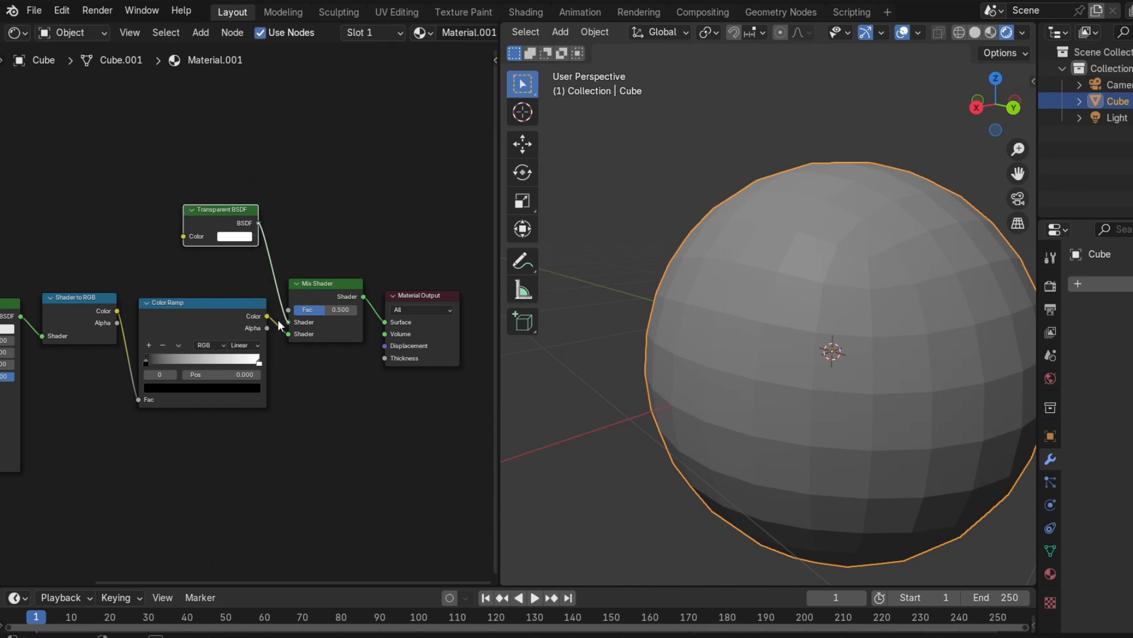
Connect the Alpha output of the Shader to RGB node to the Mix Shader's Fac input.
mouse_move(321, 374)
middle_down()
mouse_move(392, 379)
mouse_move(396, 360)
middle_up()
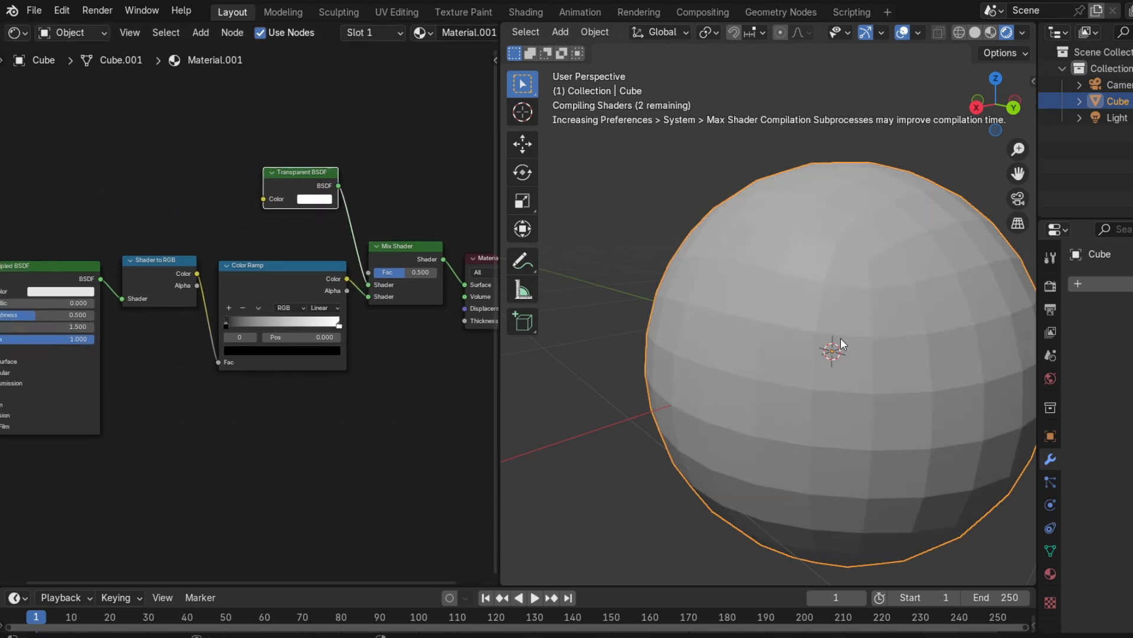
middle_drag(841, 338, 859, 350)
middle_drag(115, 407, 196, 410)
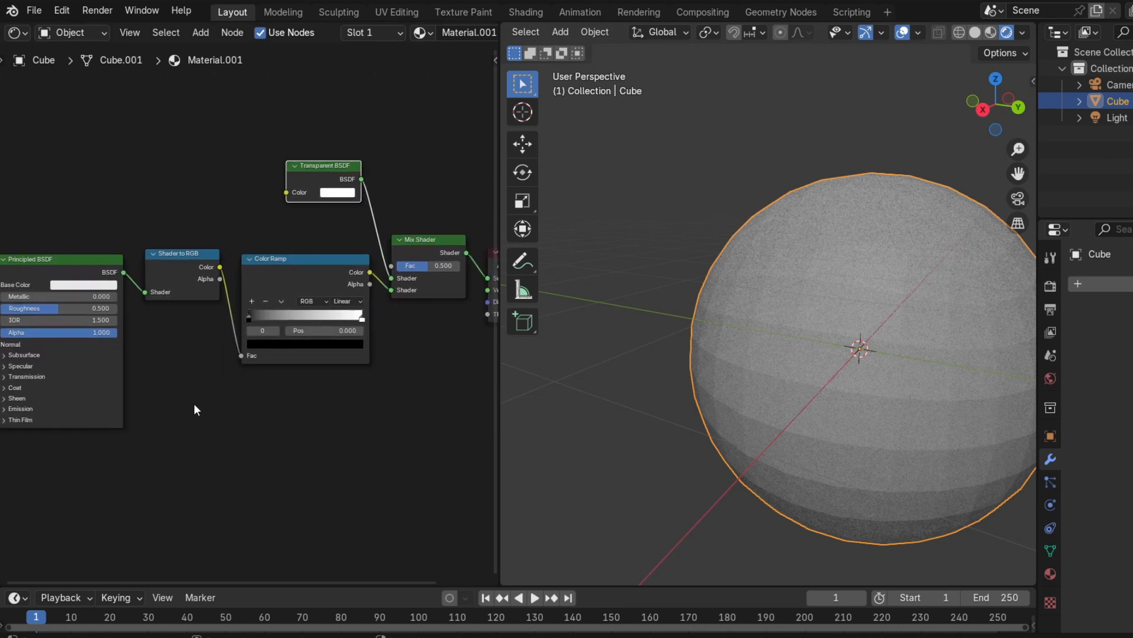
drag(218, 279, 391, 266)
Add a Map Range node in front of the Principled BSDF.
middle_drag(173, 416, 15, 400)
middle_drag(127, 410, 170, 404)
key(shift+a)
click(170, 404)
text(ma)
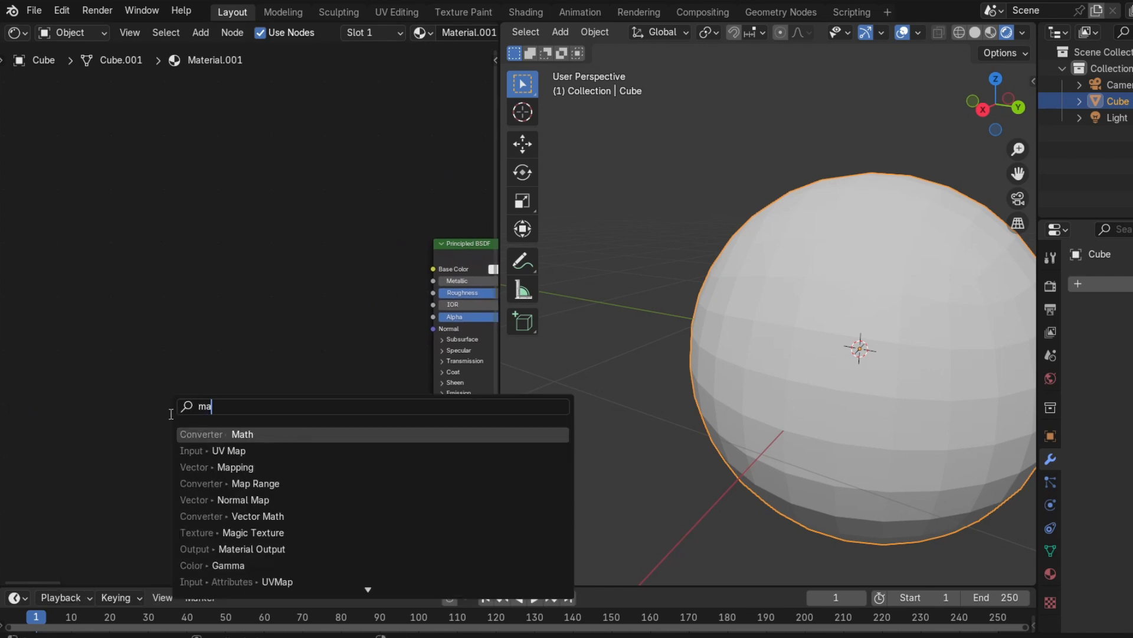
click(311, 487)
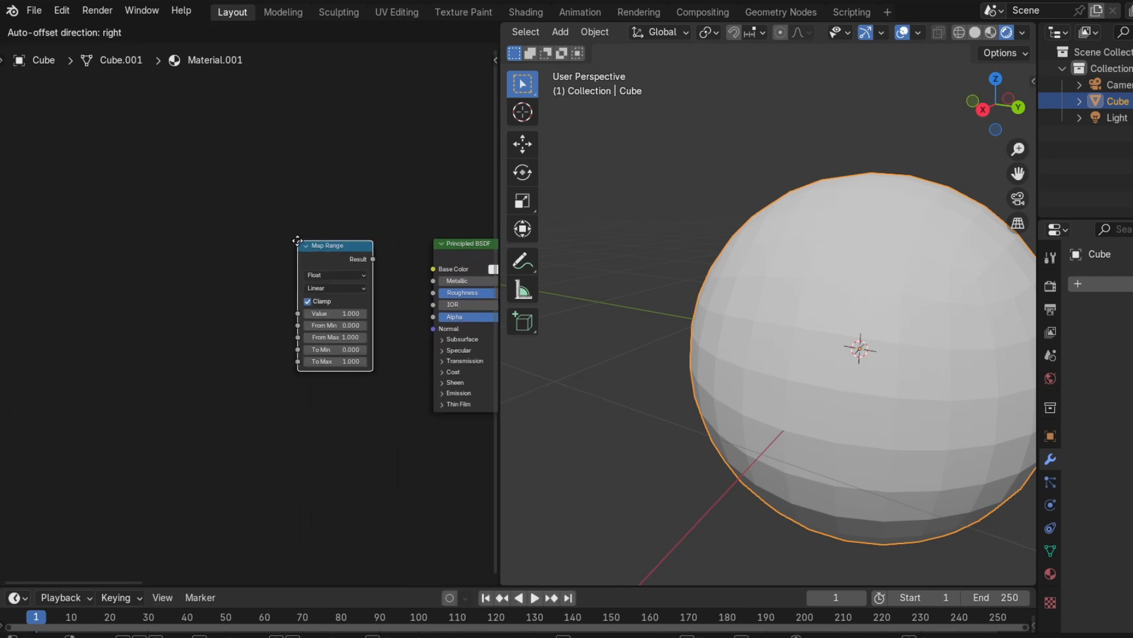
click(310, 248)
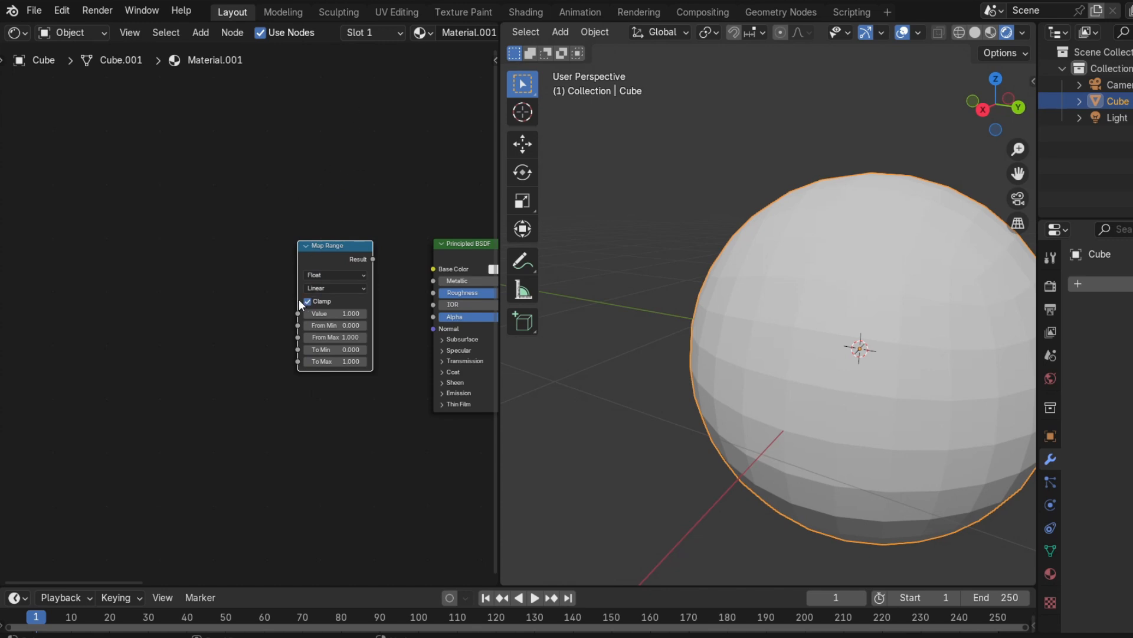
Add a Color Ramp node in front of the Map Range with its Color output feeding the Value input.
click(297, 318)
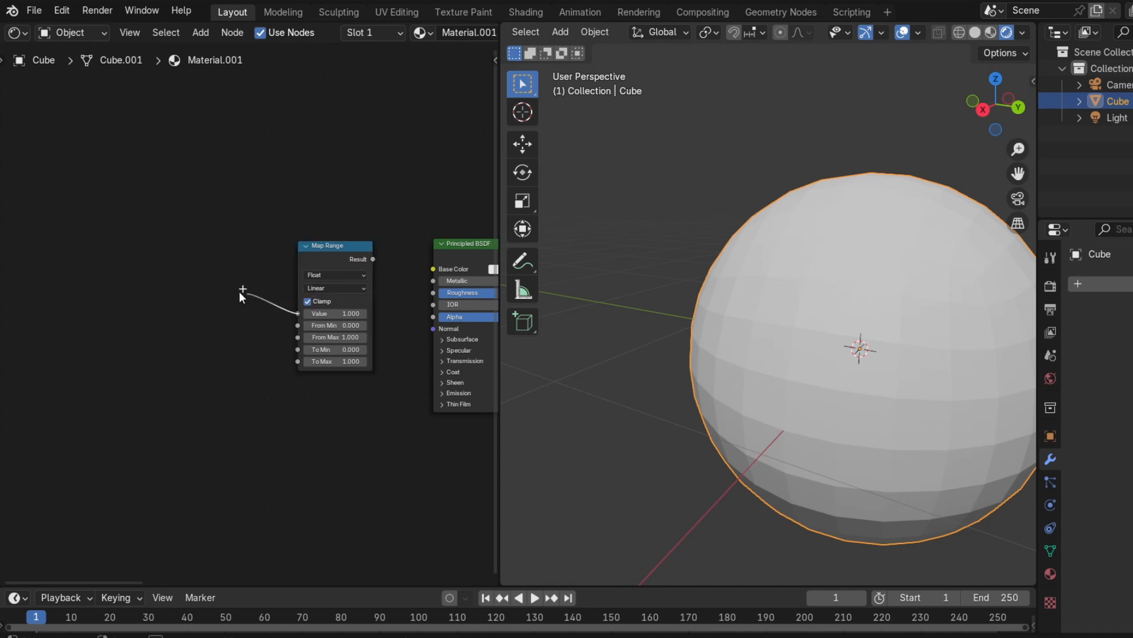
drag(217, 284, 217, 285)
text(c)
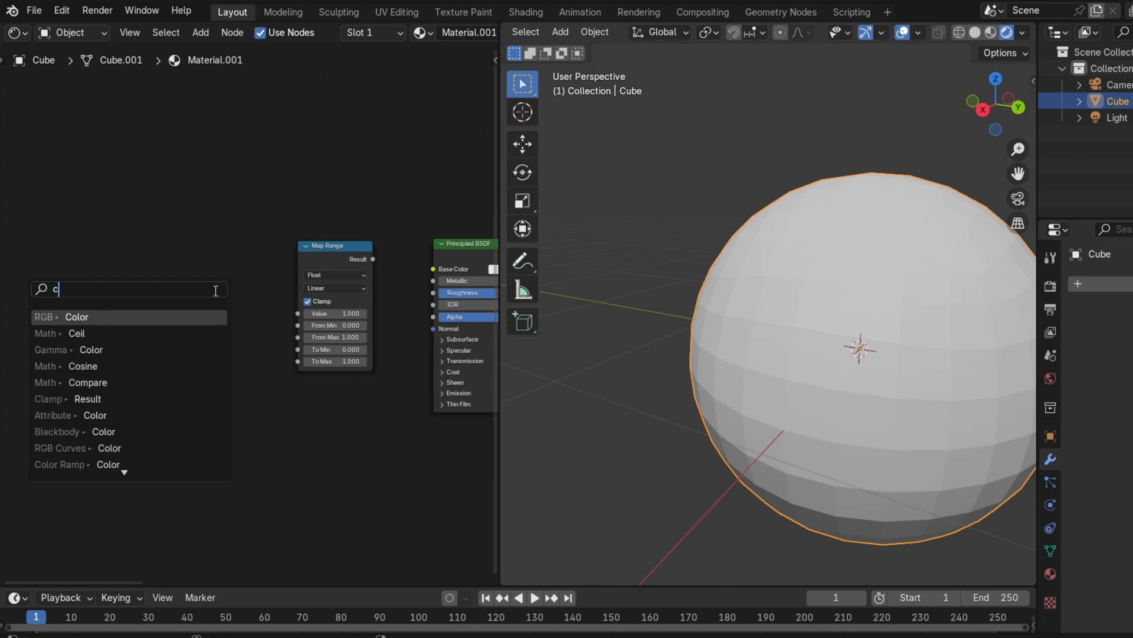
text(olo)
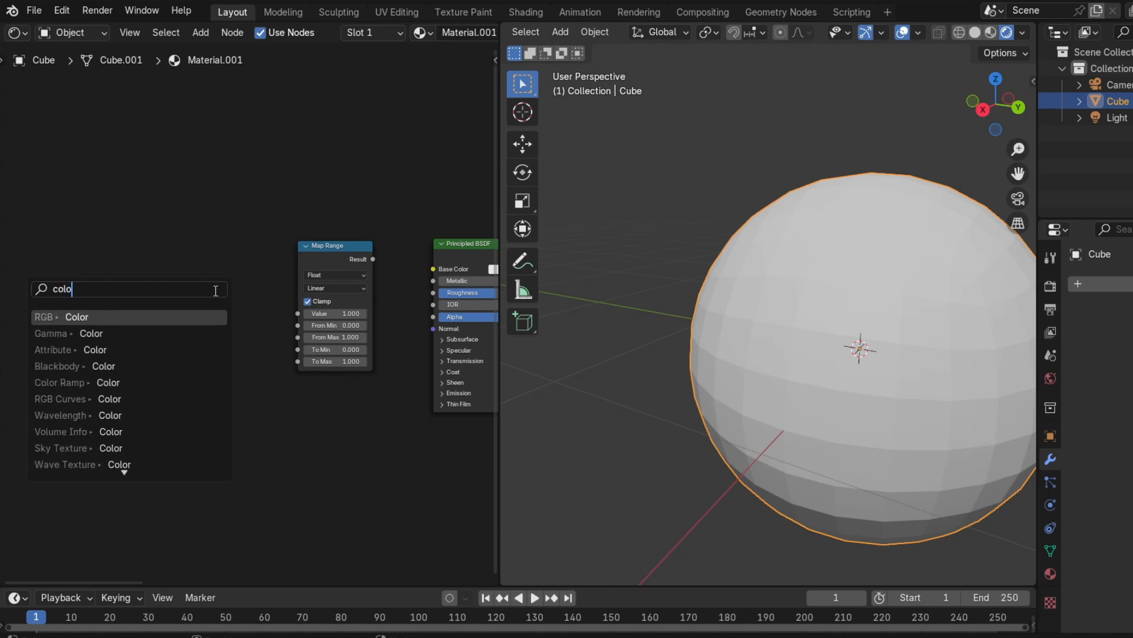
key(Down)
key(Down)
key(Down)
key(Down)
key(Return)
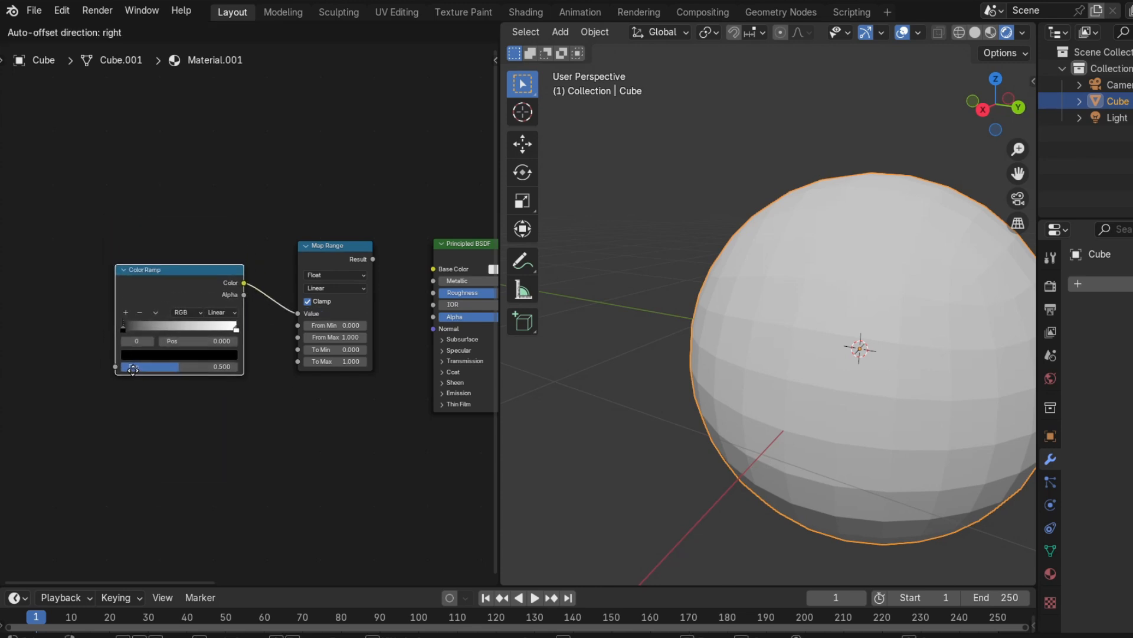
click(133, 370)
Add a Wave Texture node in front of the new Color Ramp.
middle_drag(262, 349, 292, 348)
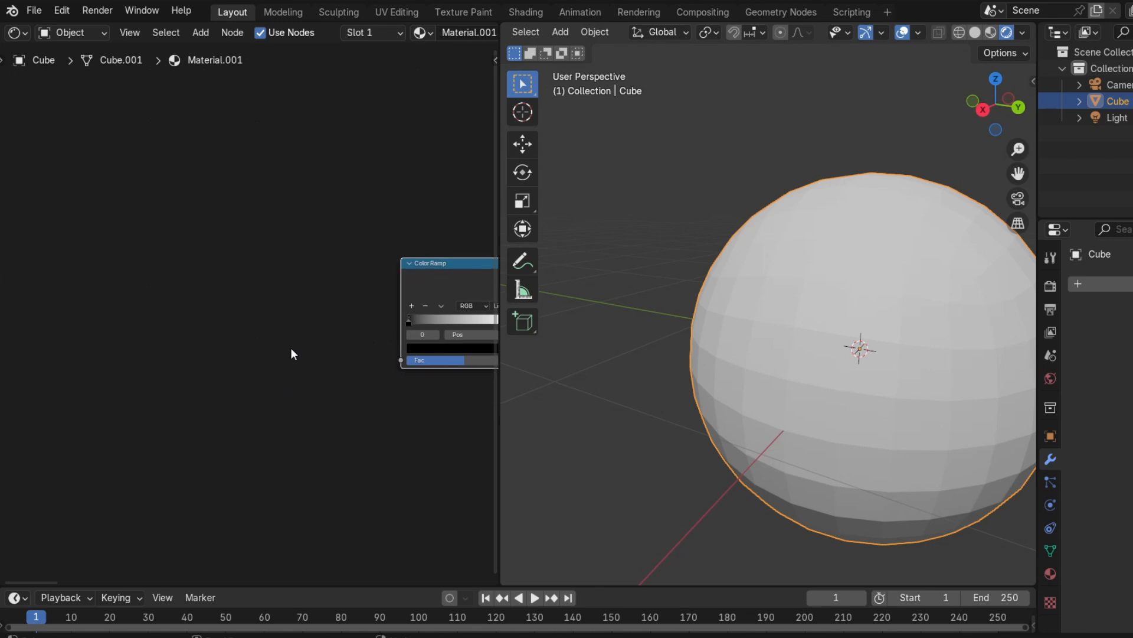
key(shift+a)
click(288, 348)
text(wa)
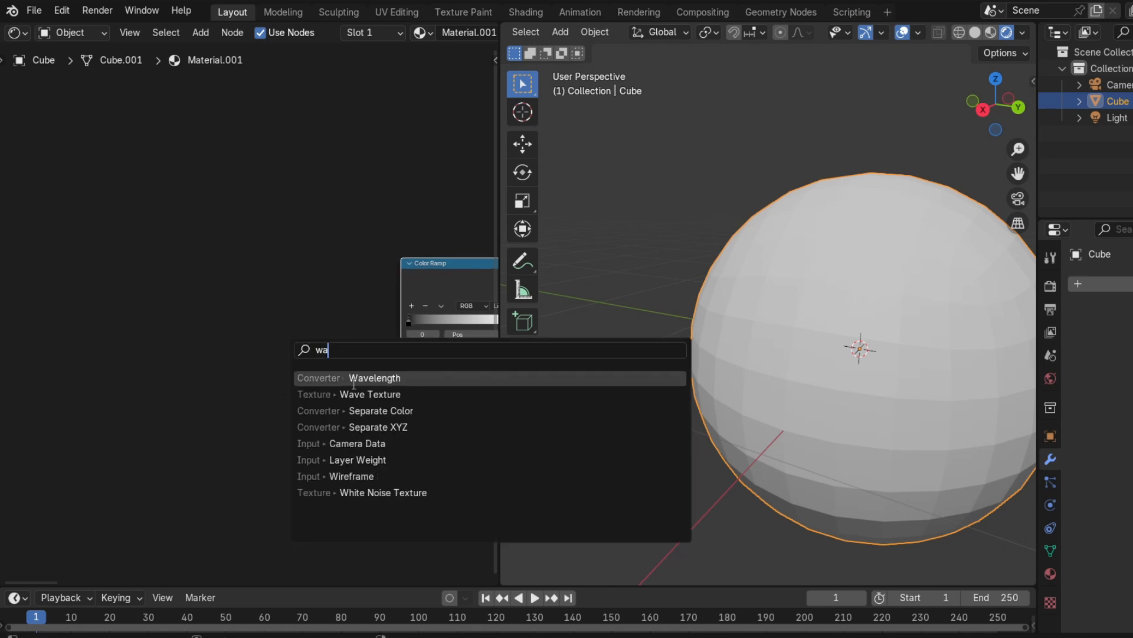
click(354, 394)
click(302, 256)
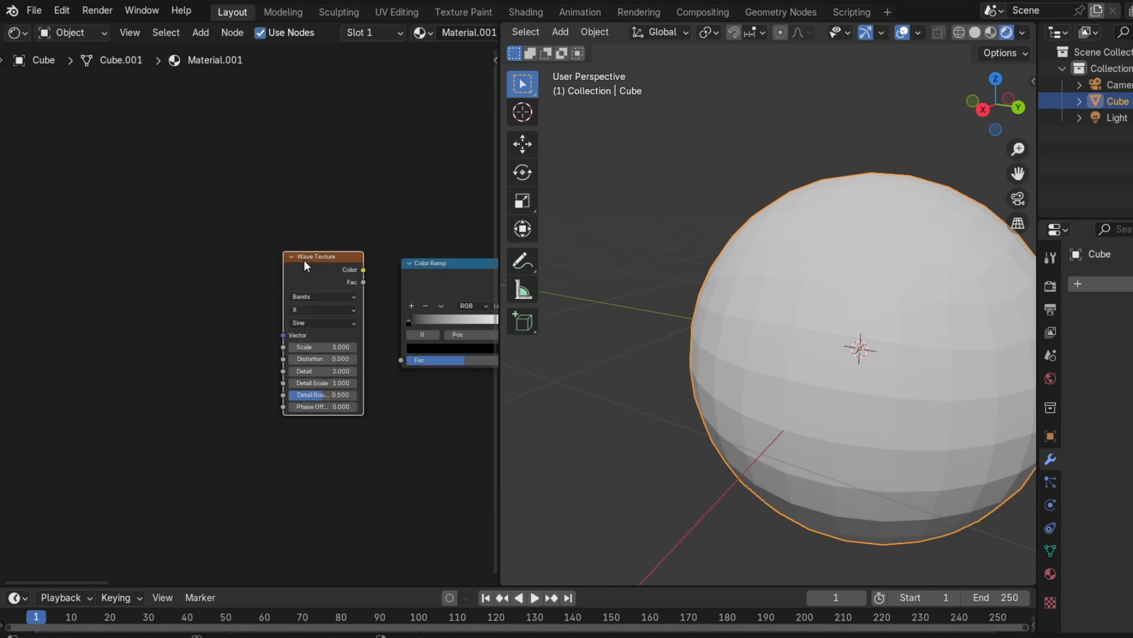
Give the Wave Texture a Mapping and Texture Coordinate setup and connect its Color output to the Color Ramp's Fac.
key(ctrl+t)
drag(338, 217, 273, 183)
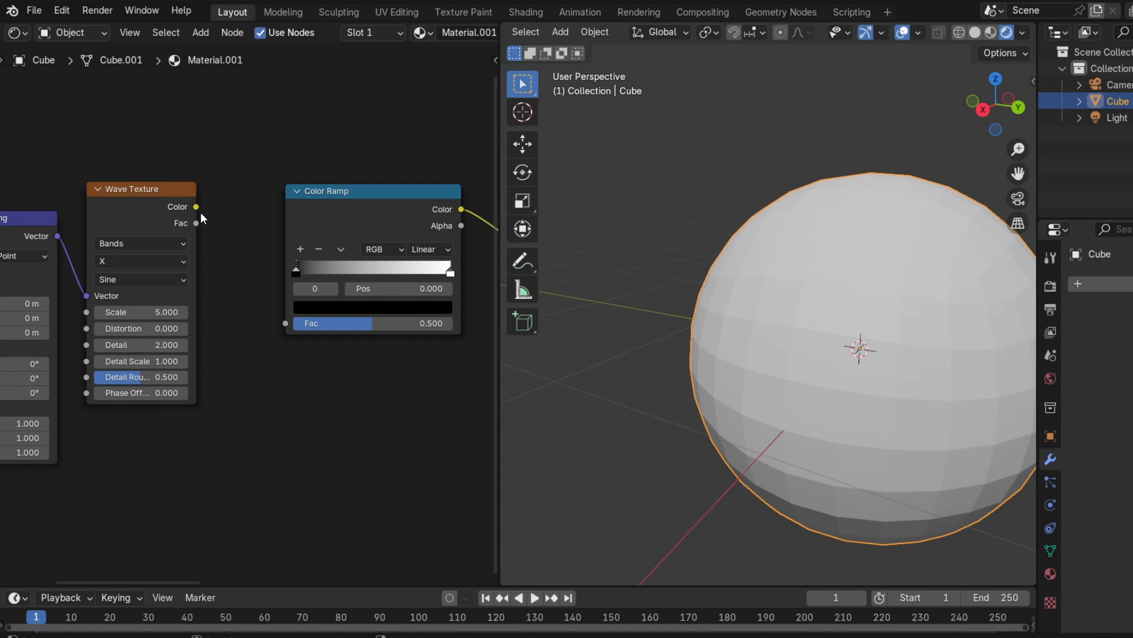
drag(197, 207, 285, 323)
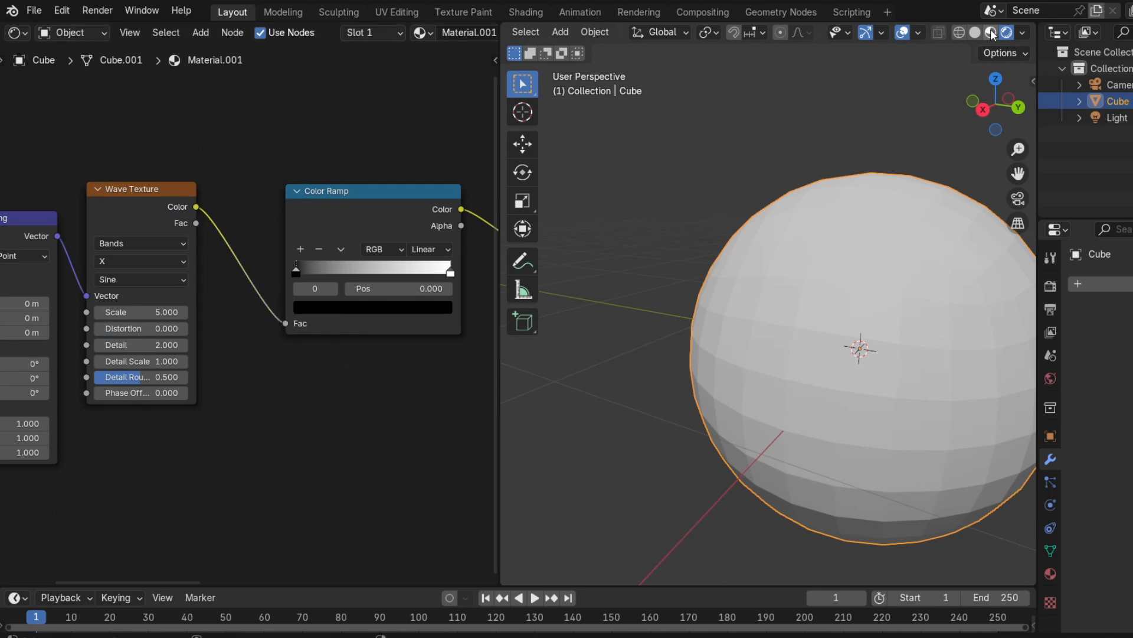
Connect the Map Range's Result output to the Alpha input of the Principled BSDF.
scroll(303, 384, down, 3)
middle_drag(286, 400, 105, 434)
scroll(214, 356, up, 3)
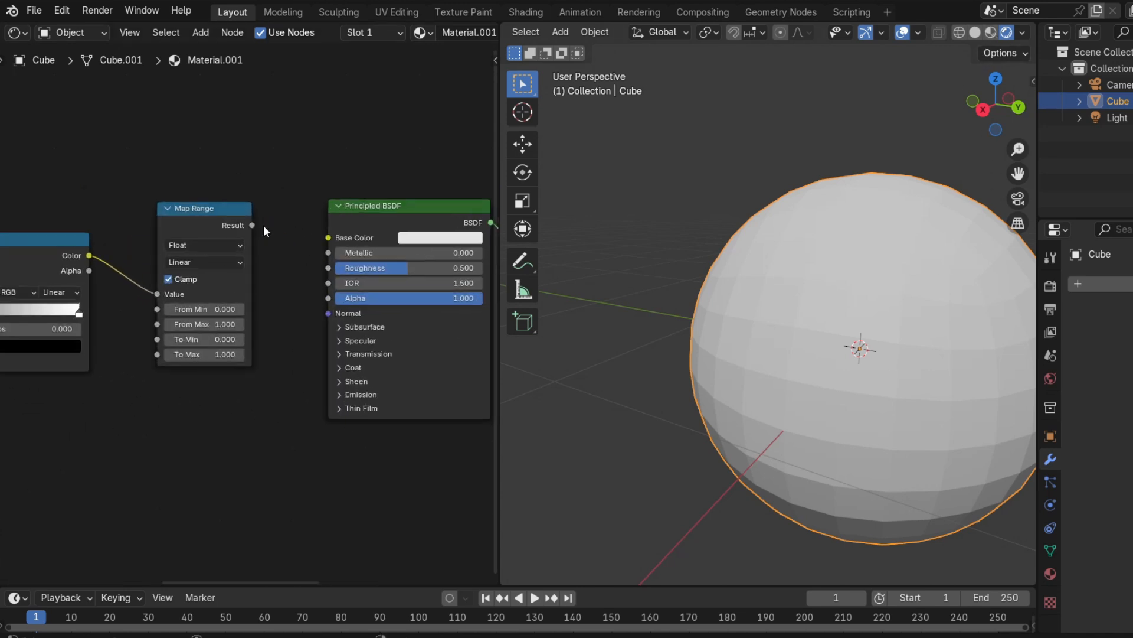
drag(258, 225, 318, 297)
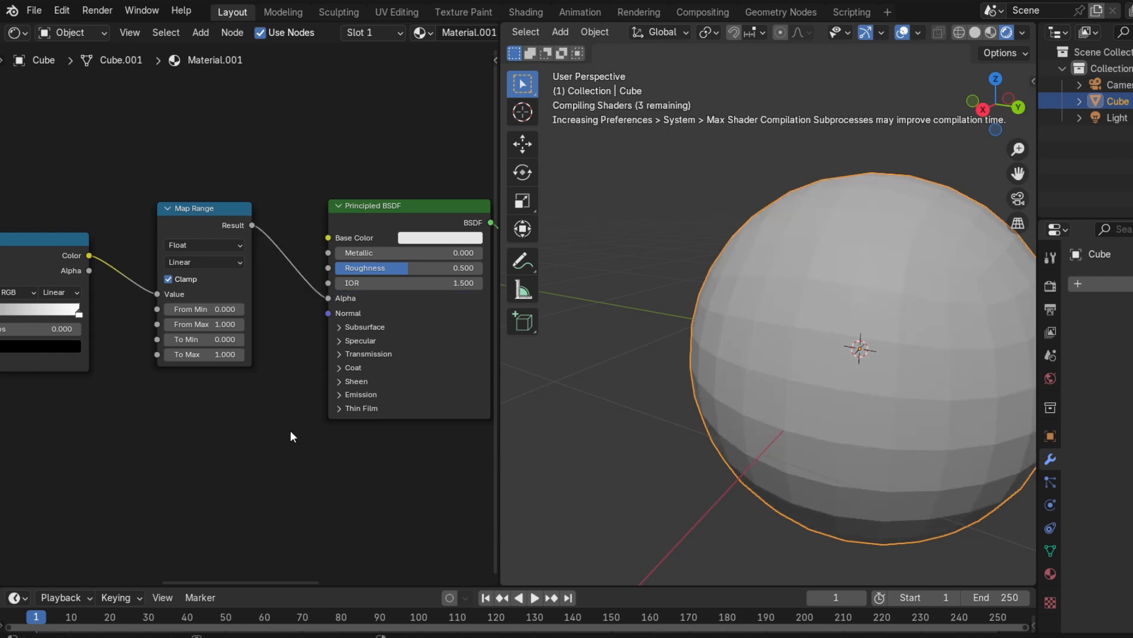
Set the Color Ramp after the Wave Texture to Constant interpolation and move its white stop to about two thirds of the ramp.
middle_drag(203, 463, 423, 438)
scroll(321, 354, up, 3)
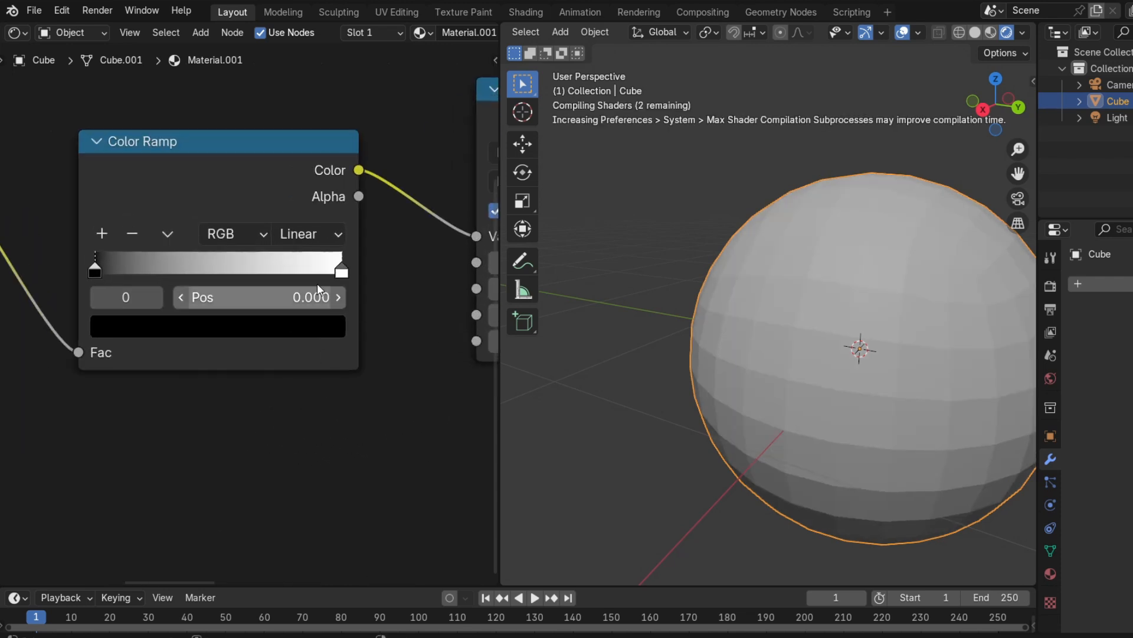
click(319, 236)
click(313, 393)
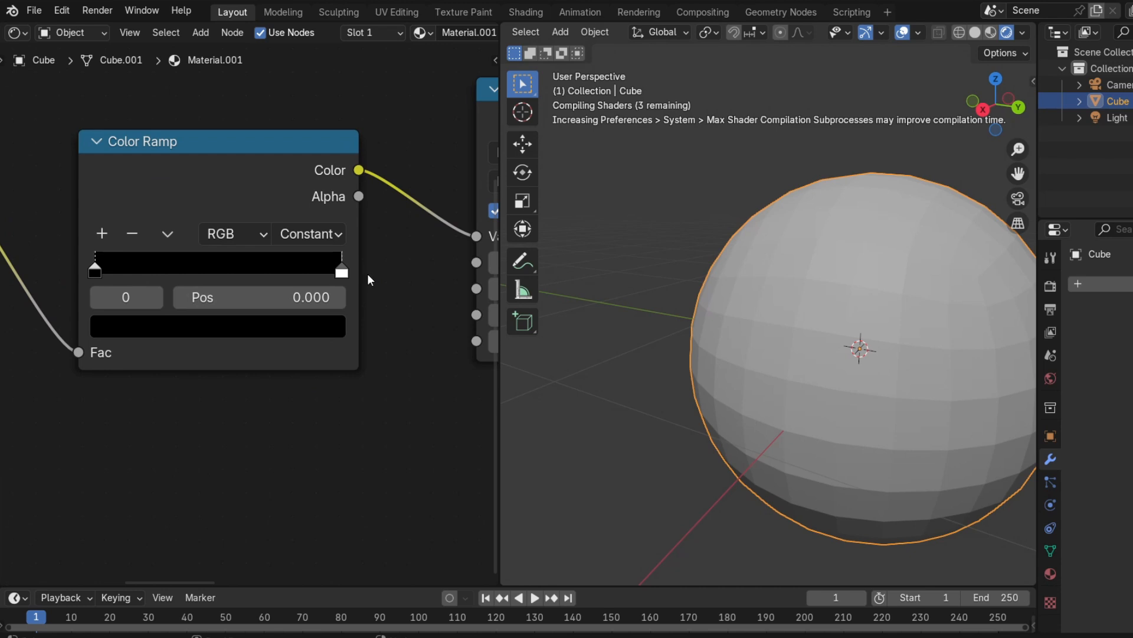
drag(341, 273, 291, 276)
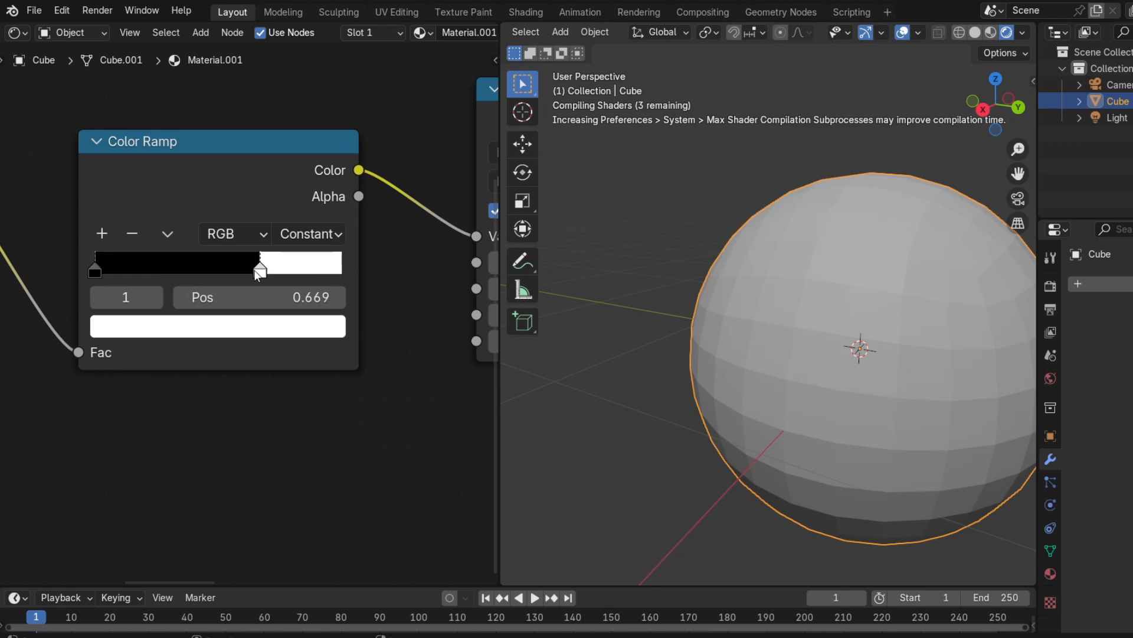
scroll(416, 376, down, 6)
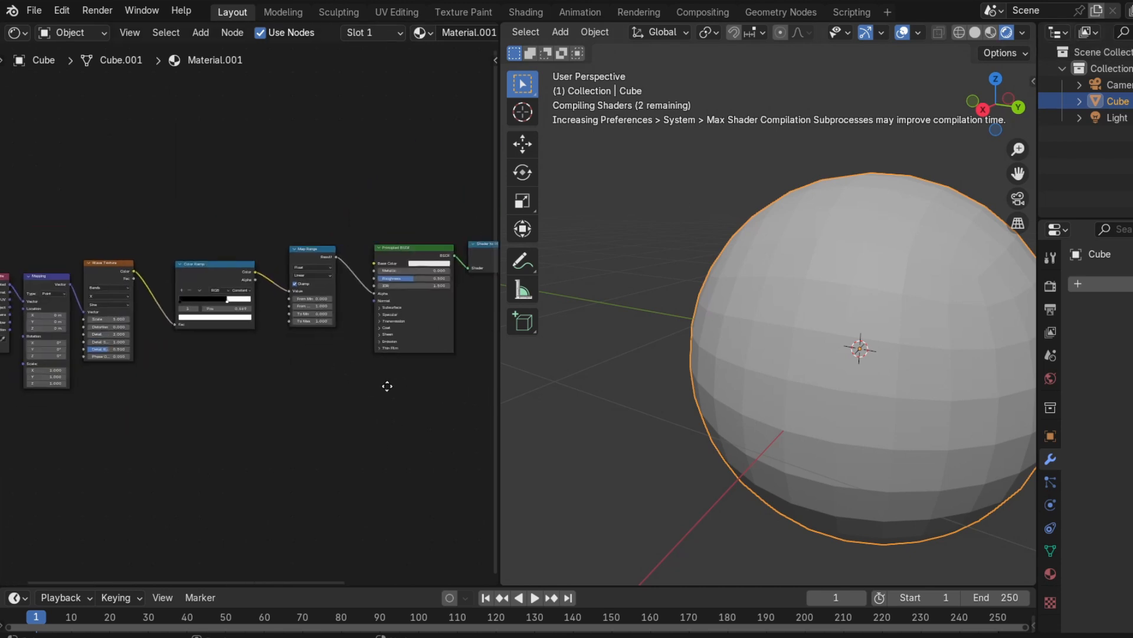
Set the Wave Texture's Scale to 1.
scroll(367, 381, up, 2)
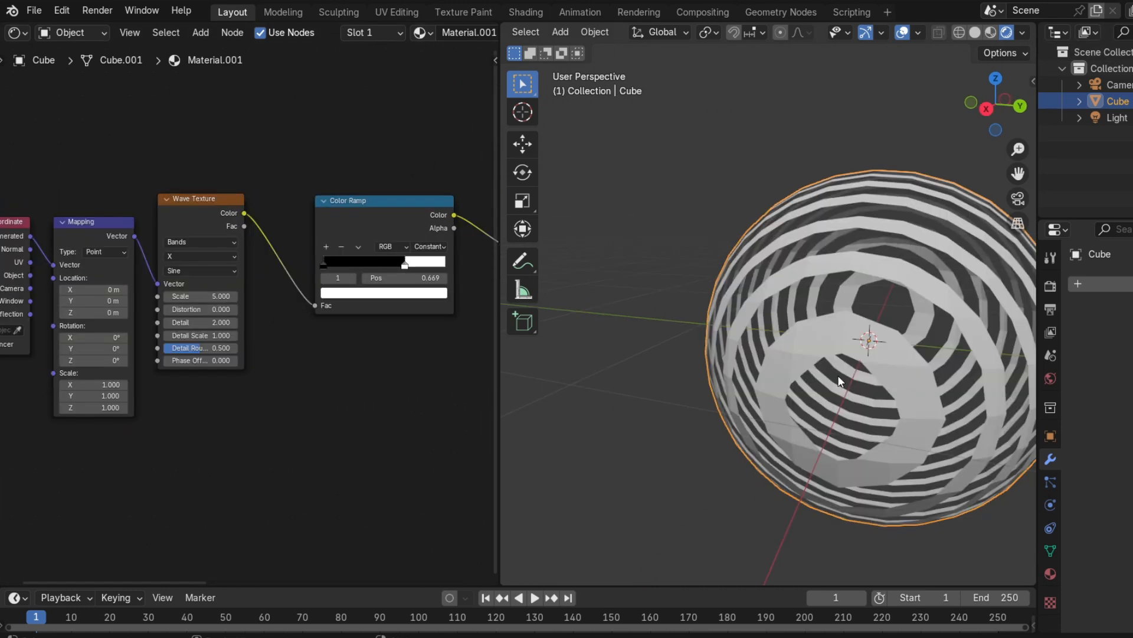
middle_drag(839, 378, 649, 373)
drag(496, 350, 580, 353)
scroll(771, 340, up, 3)
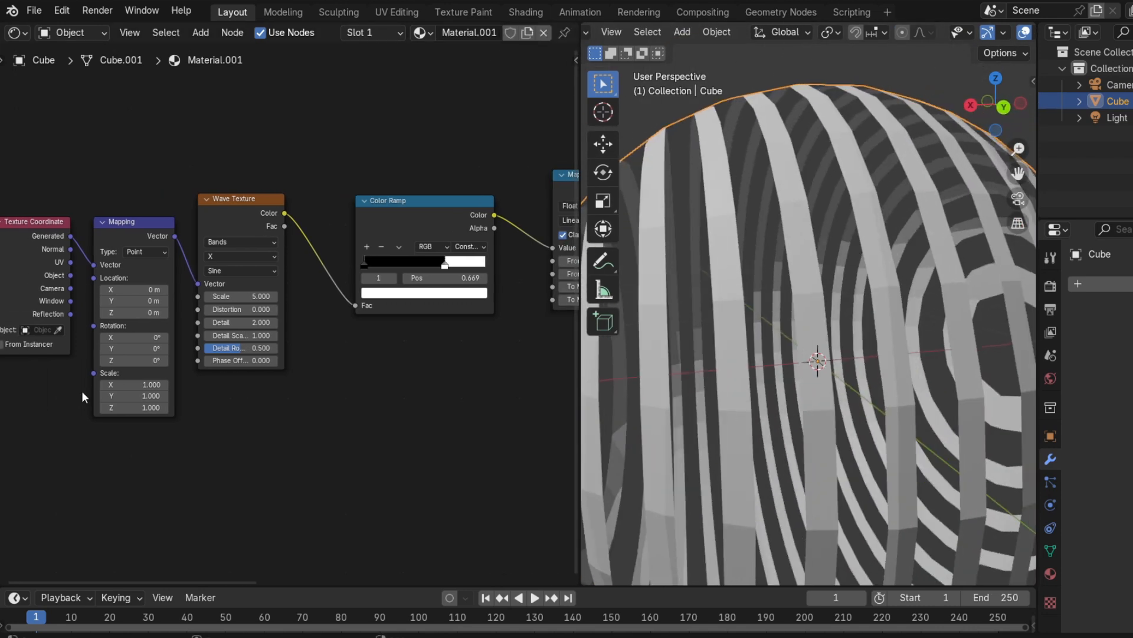
scroll(282, 413, up, 3)
scroll(474, 408, up, 2)
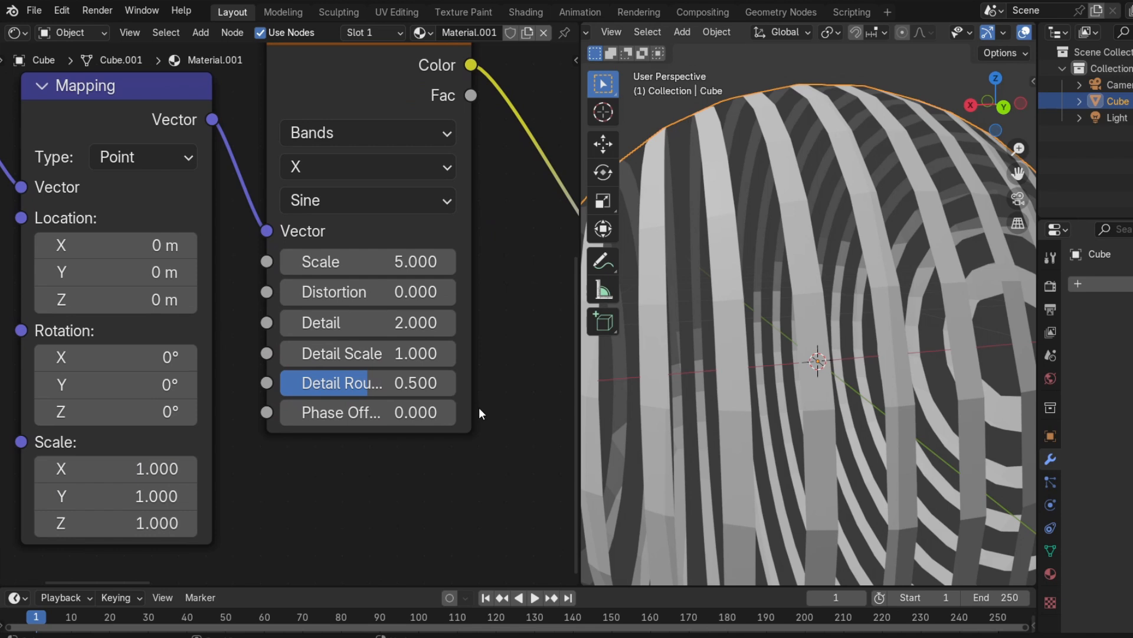
key(Return)
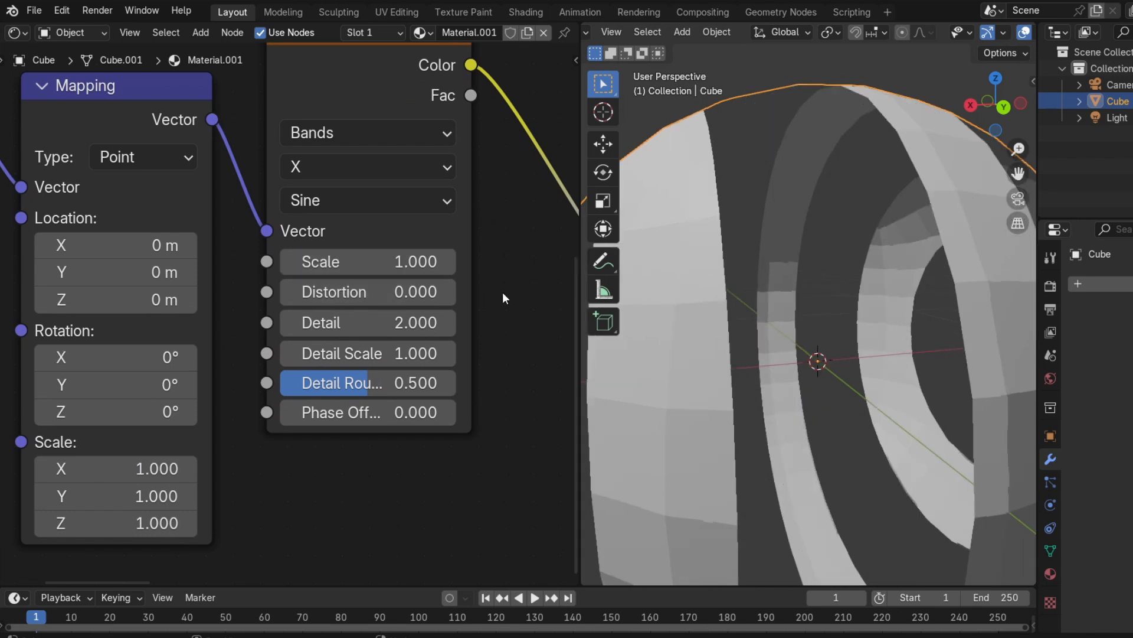
Set the Wave Texture's Distortion to 25 and its Detail to 4.
scroll(430, 267, down, 1)
scroll(732, 303, down, 4)
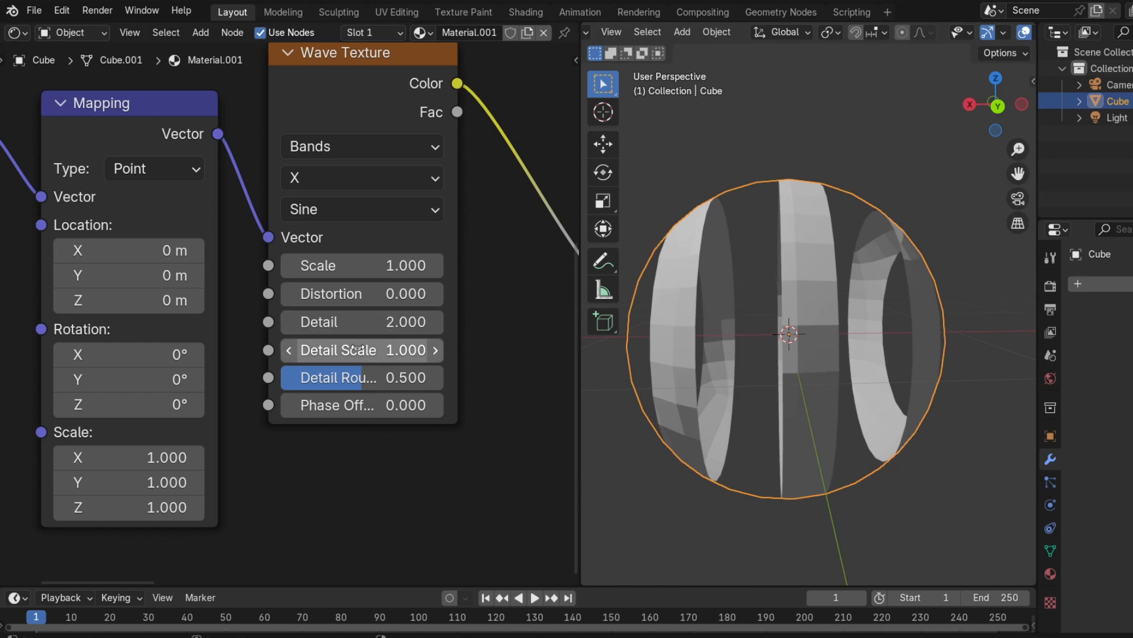
drag(332, 288, 401, 292)
click(410, 301)
text(2)
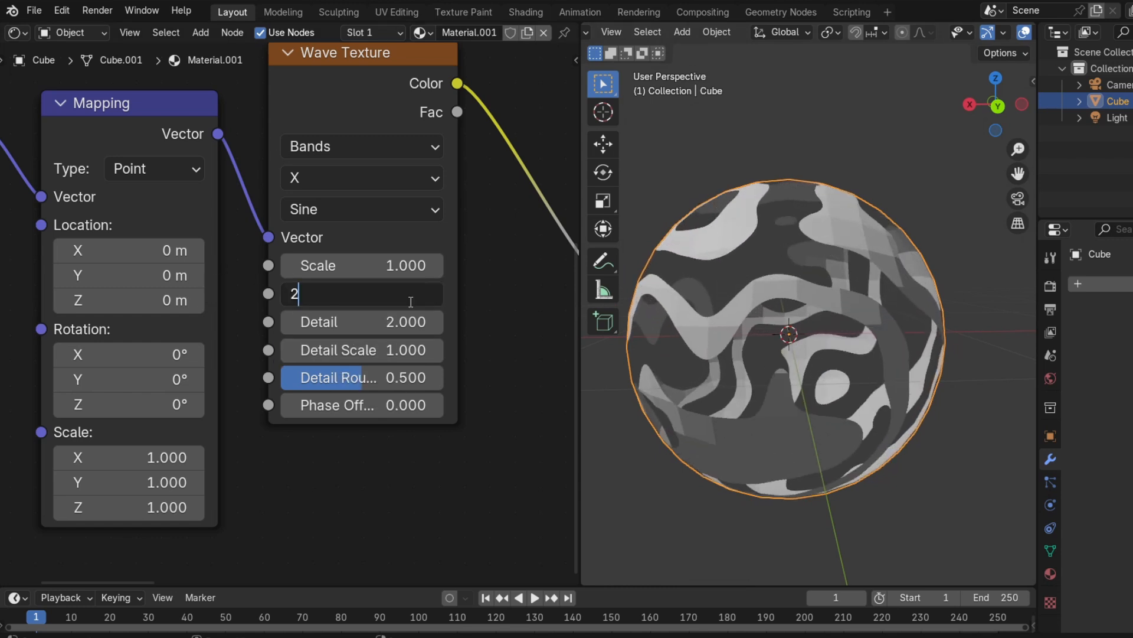
text(5)
key(Return)
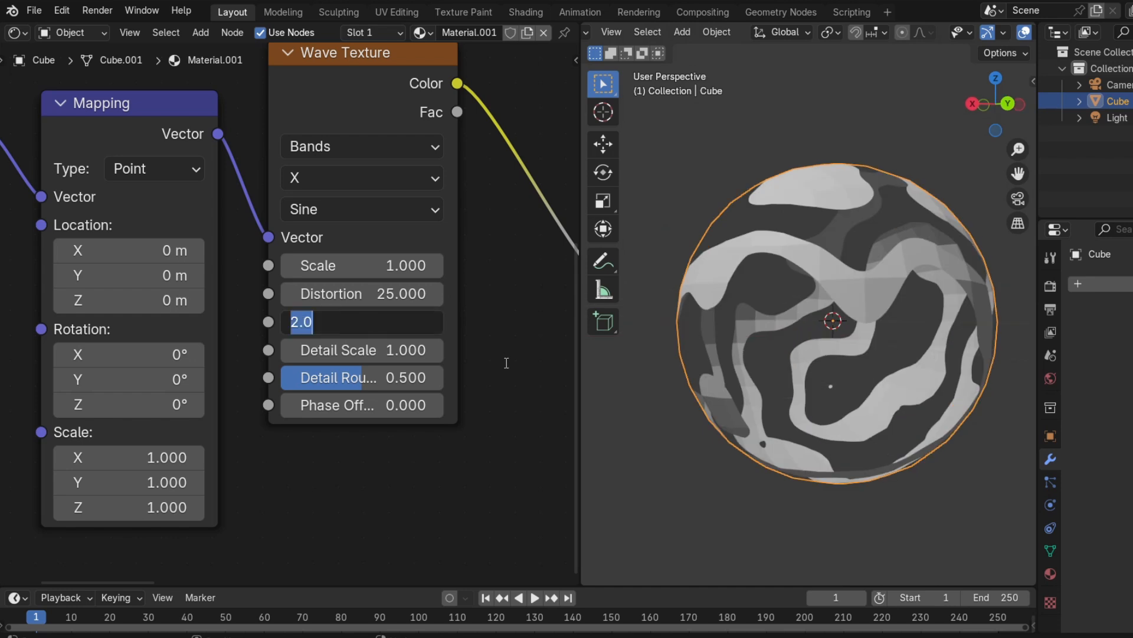
text(4)
key(Return)
Drive the Mapping node's Z rotation with the expression #frame/57.25 and play the animation.
middle_drag(894, 370, 944, 399)
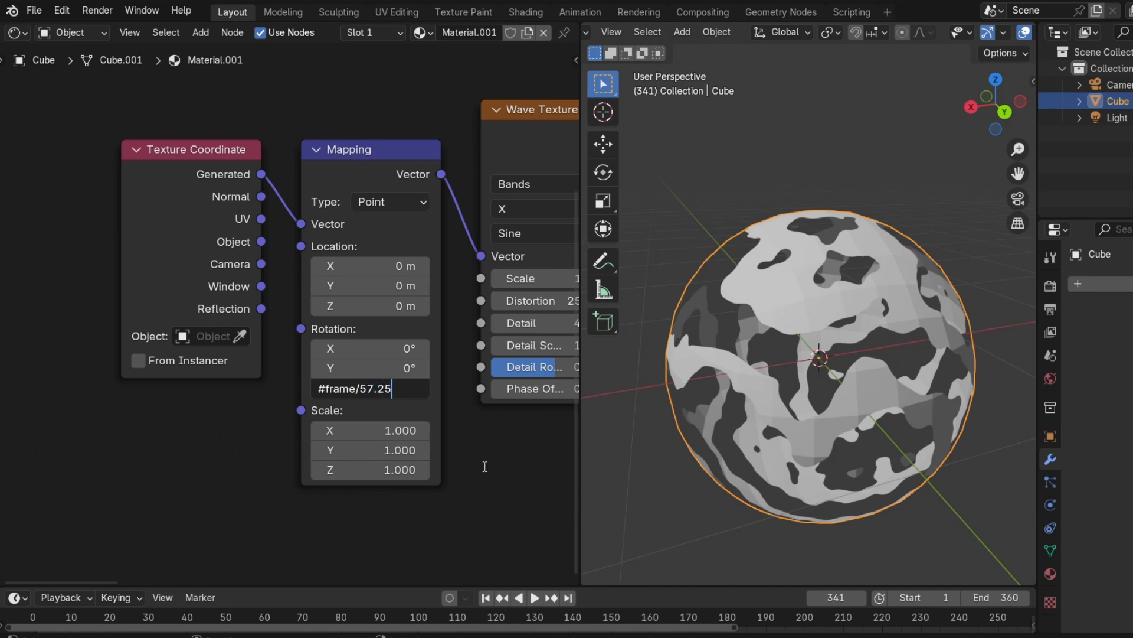
key(Return)
key(space)
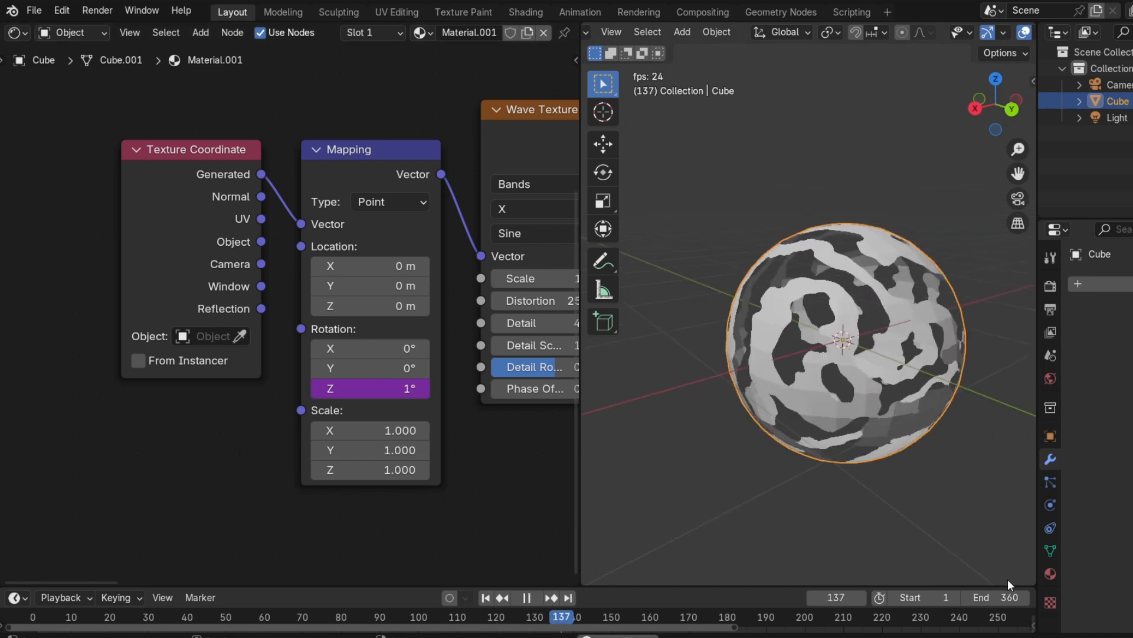
middle_drag(926, 483, 874, 486)
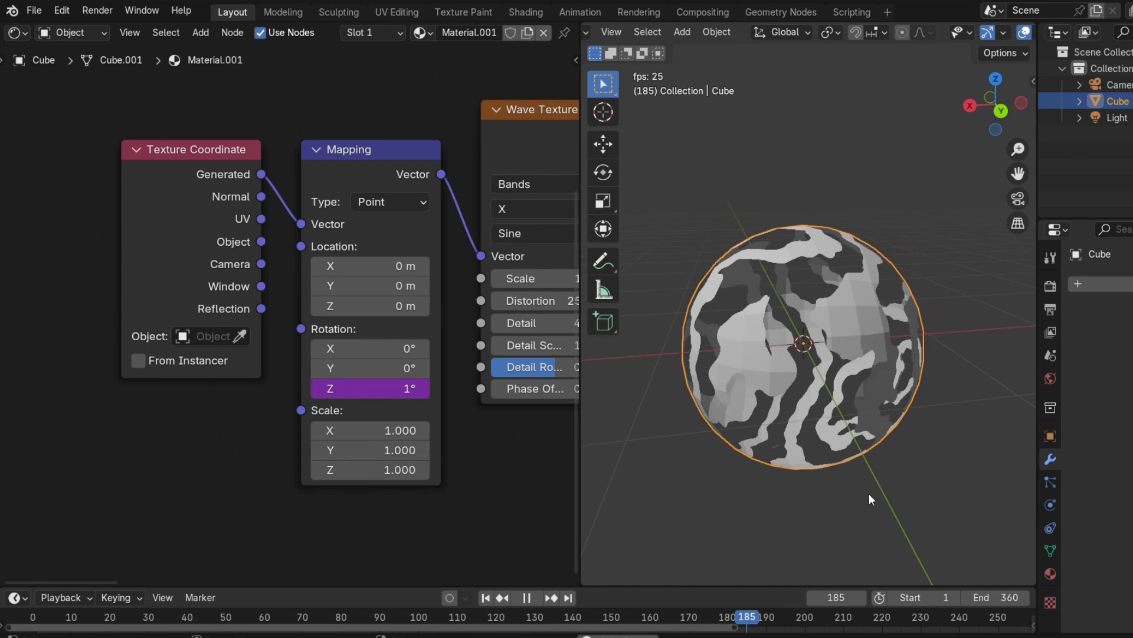
middle_drag(771, 447, 966, 456)
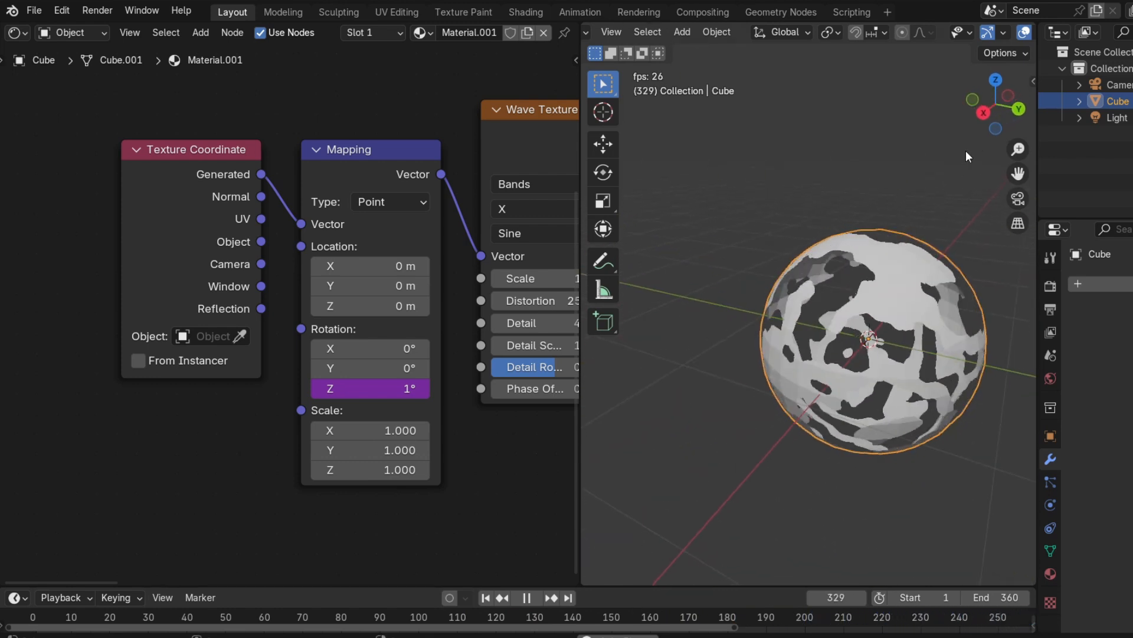
drag(1018, 174, 928, 160)
Color the first stop of the Color Ramp after Shader to RGB dark blue, with hue 0.581, saturation 0.849 and value 0.117.
middle_drag(502, 445, 144, 491)
scroll(408, 441, down, 5)
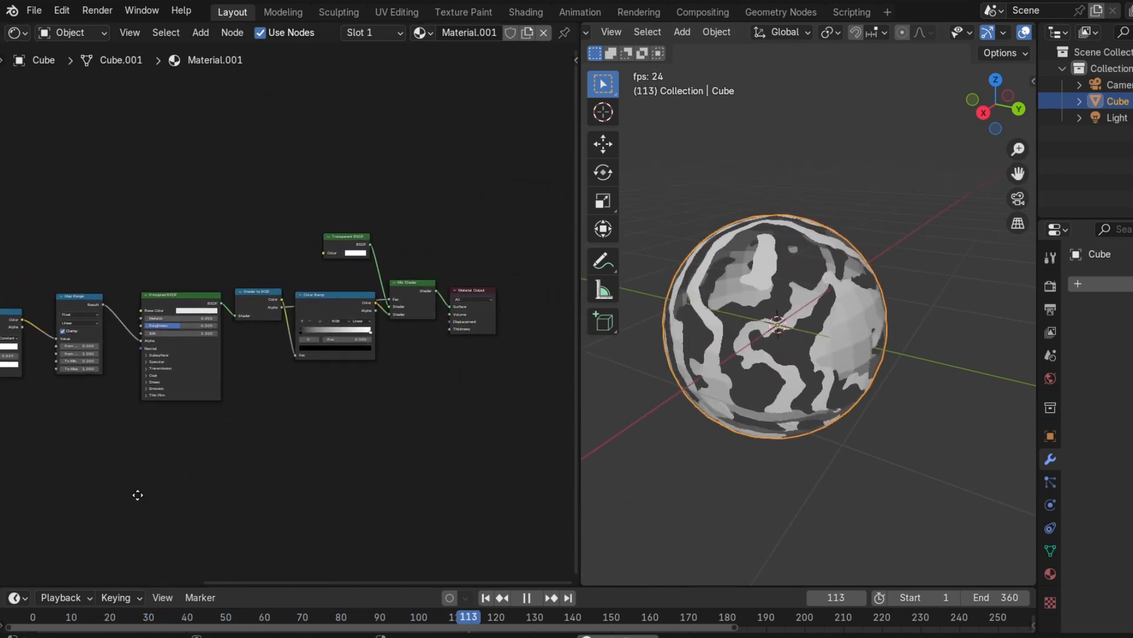
scroll(332, 426, up, 4)
scroll(386, 353, up, 2)
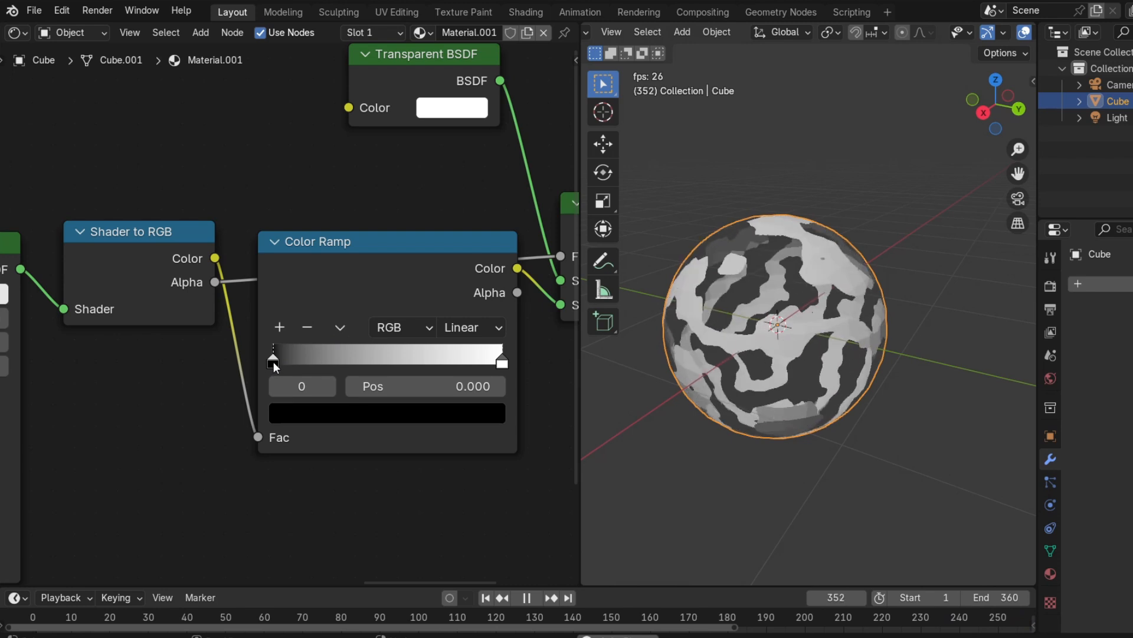
click(335, 416)
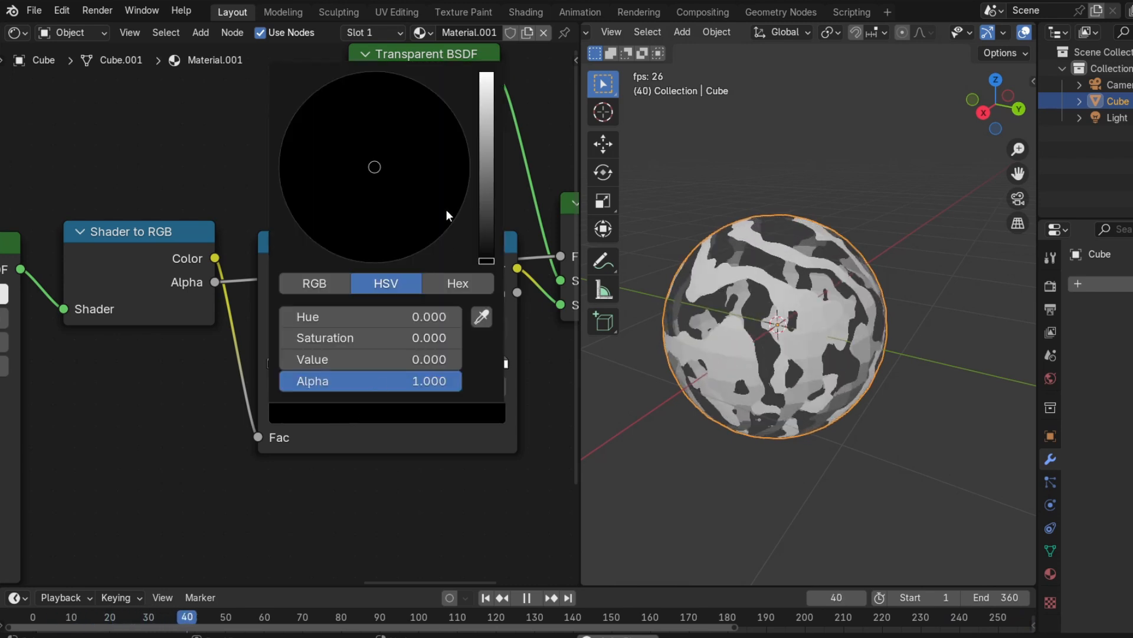
drag(488, 234, 488, 207)
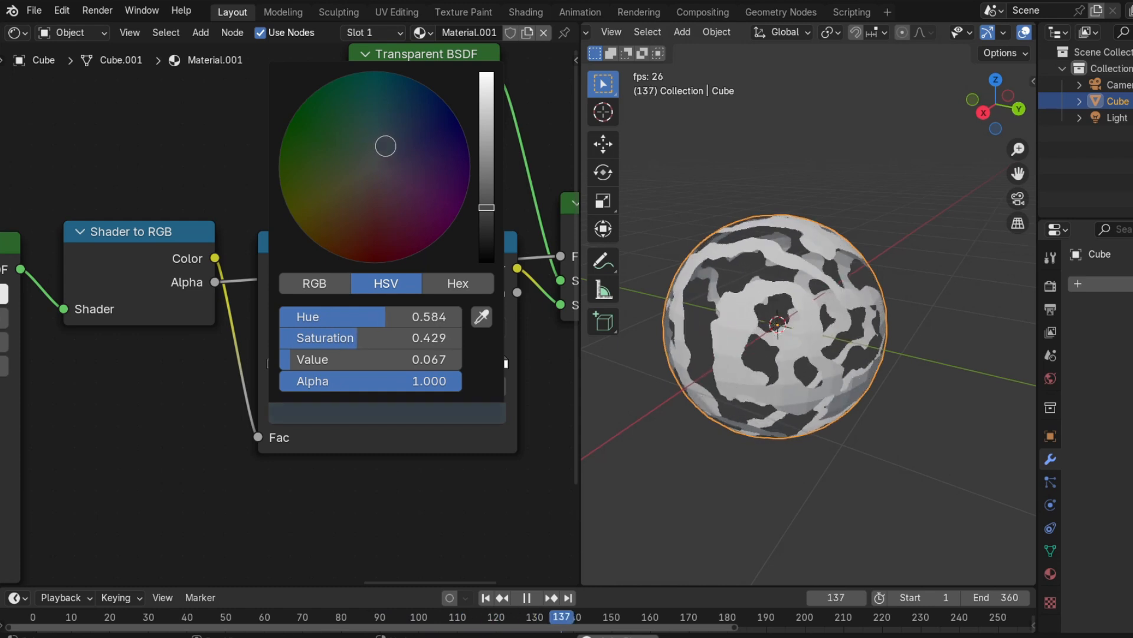
click(480, 190)
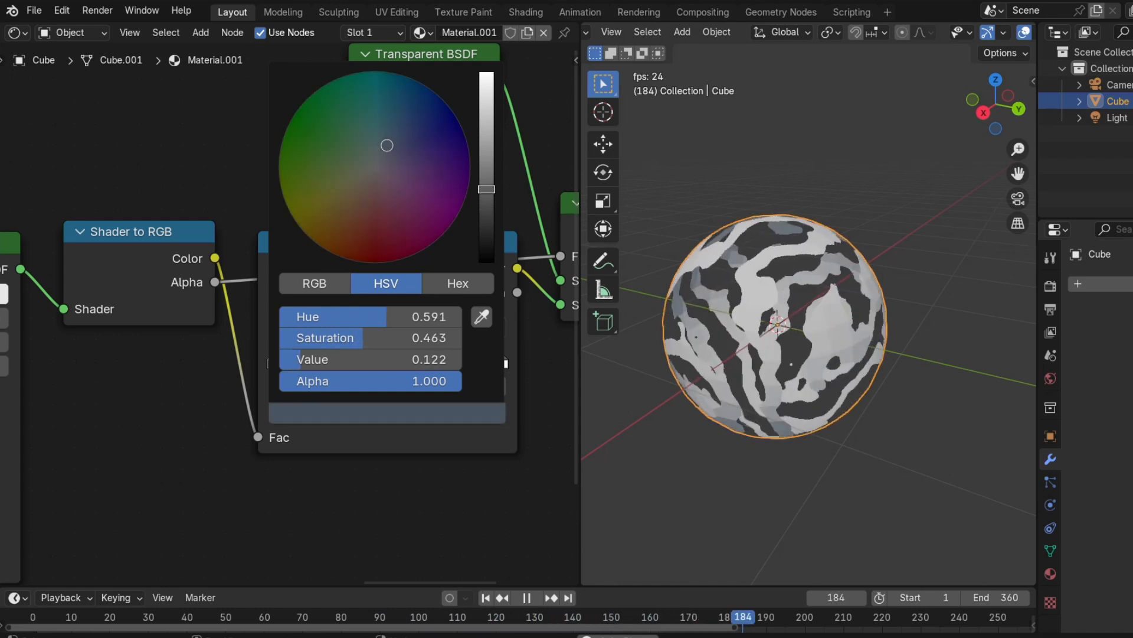
drag(386, 145, 401, 96)
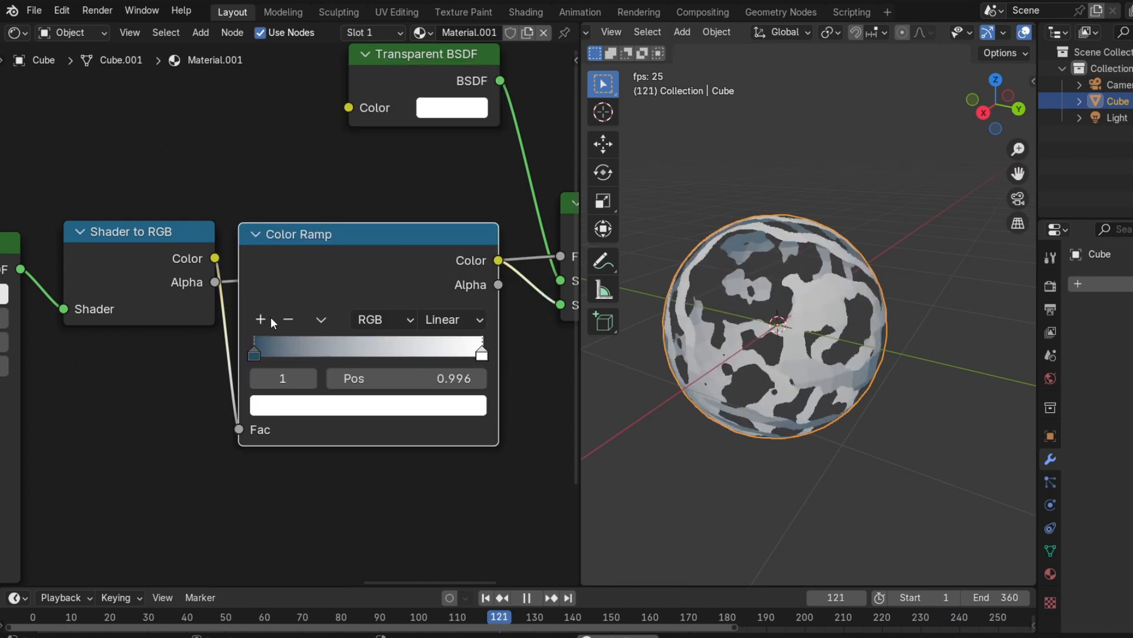
Add a middle stop at position 0.273 to the Color Ramp after Shader to RGB and set its interpolation to Constant.
click(367, 358)
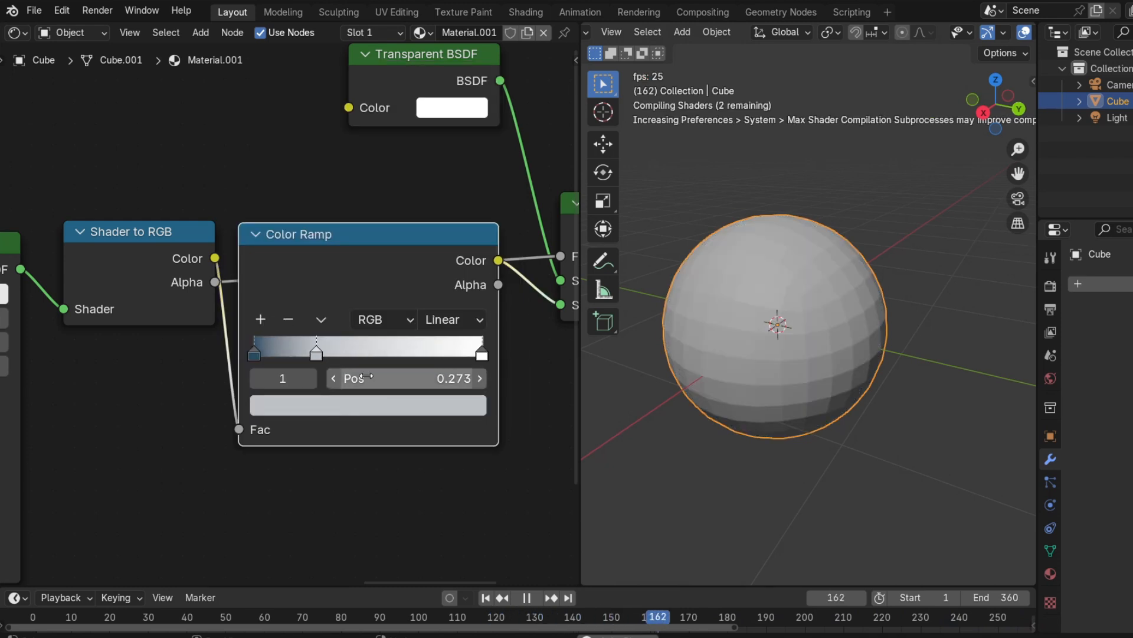
click(448, 319)
click(460, 466)
Sample the first stop's dark blue for the middle Color Ramp stop and shift it to a muted teal.
click(319, 404)
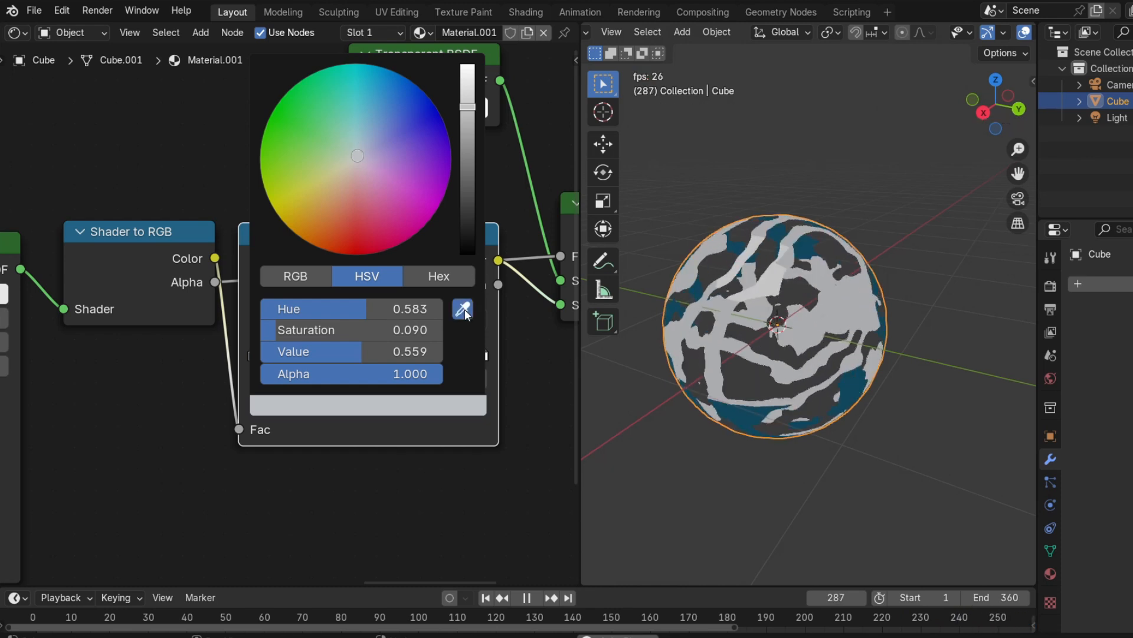
click(464, 308)
click(283, 345)
click(314, 406)
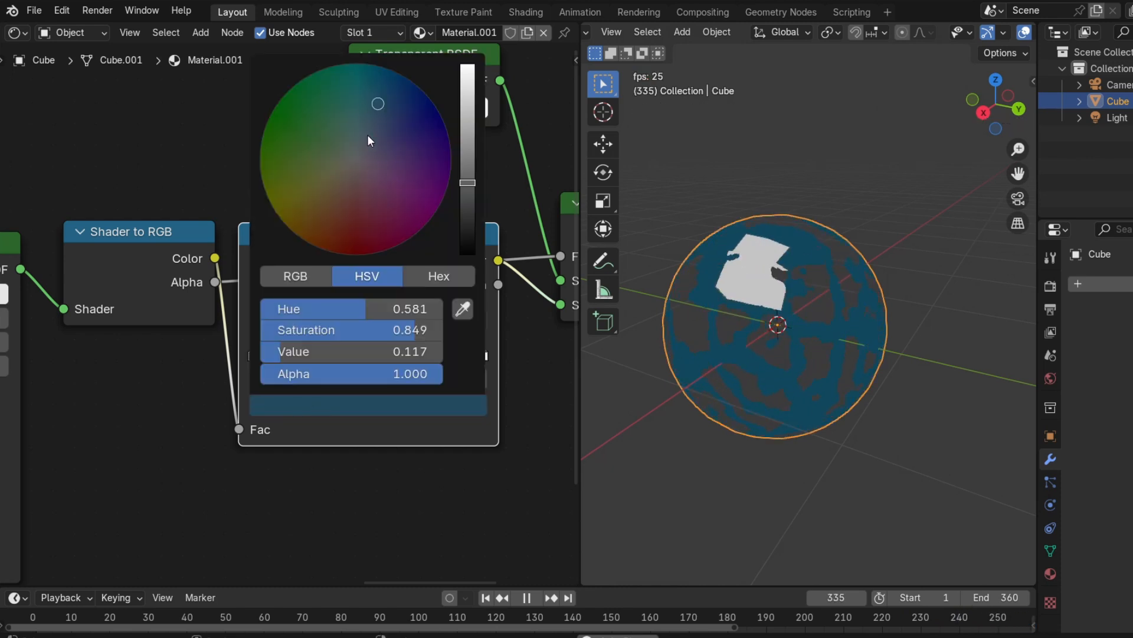
drag(369, 110, 361, 122)
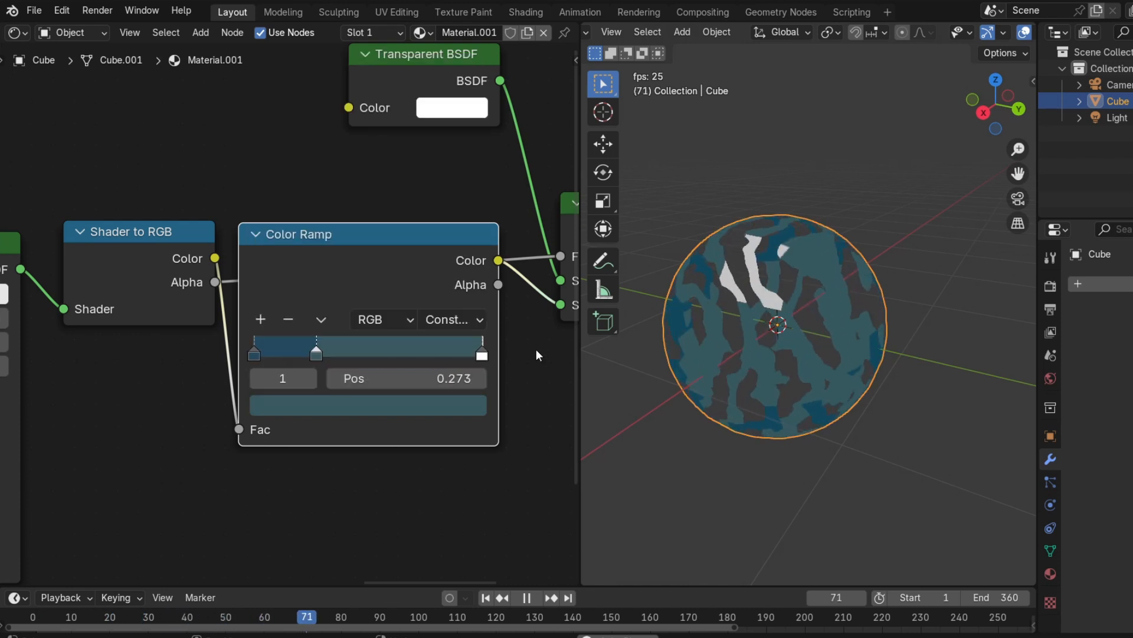
Move the Color Ramp's white stop to position 0.829 and recolor it light teal, sampling the middle stop and brightening it.
drag(483, 356, 441, 367)
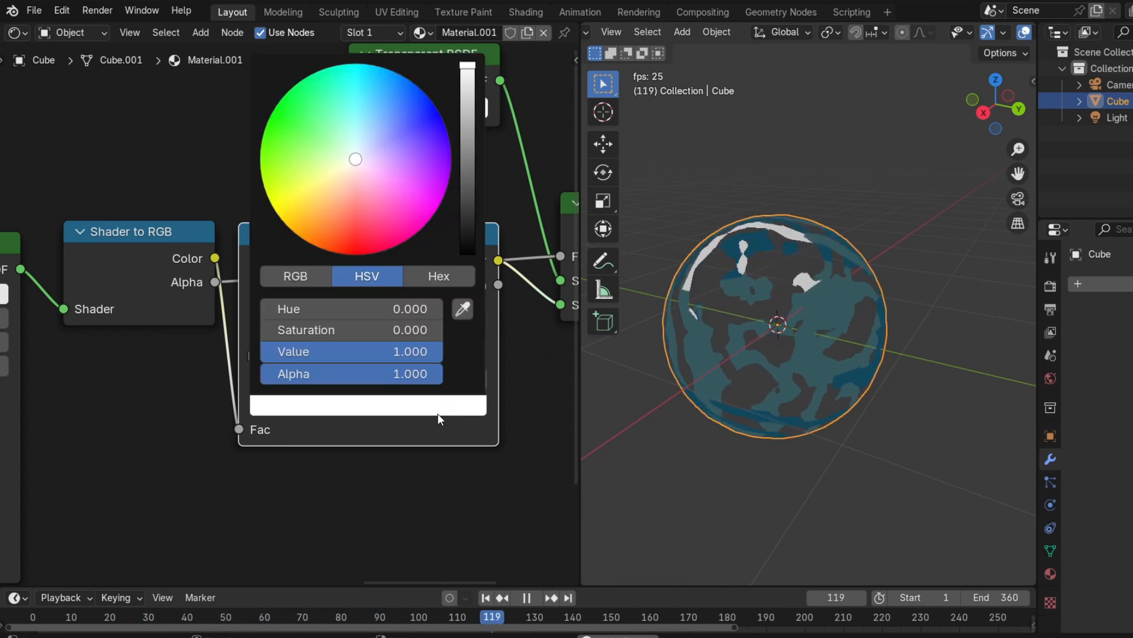
click(437, 408)
click(464, 308)
click(407, 351)
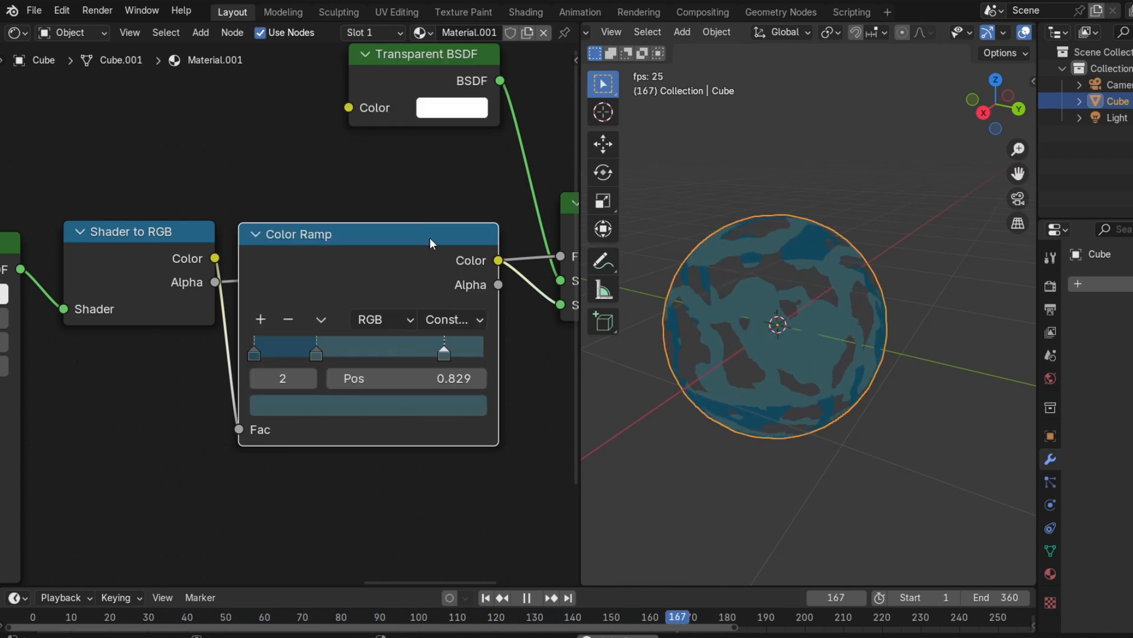
click(409, 405)
drag(467, 168, 468, 112)
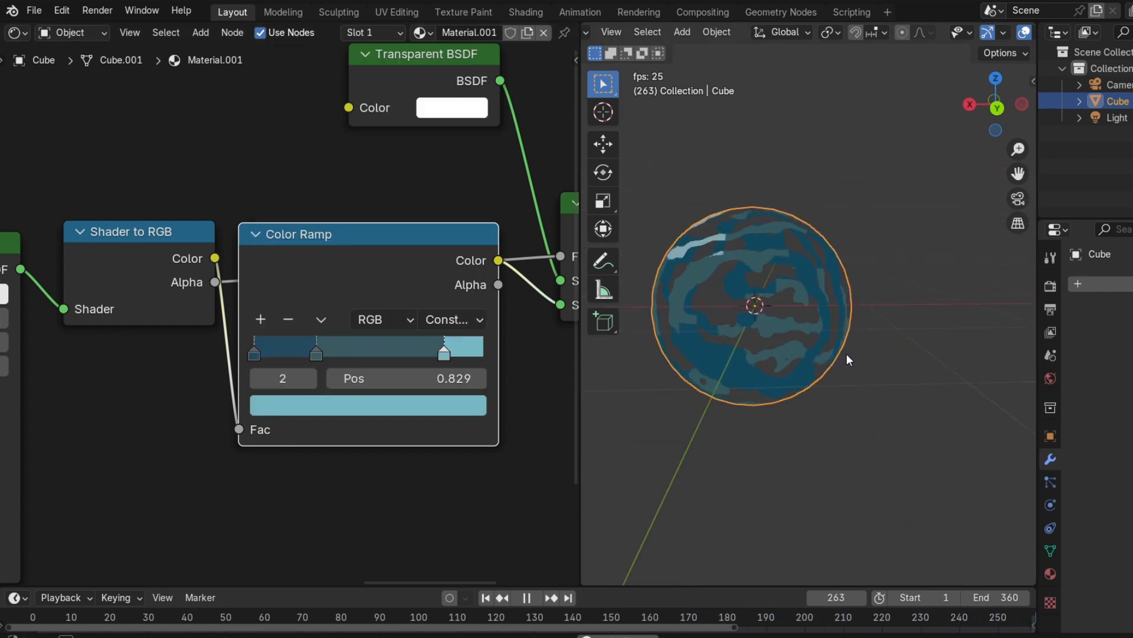
Change the scene's Light object from a point light to a Sun light.
middle_drag(905, 365, 1005, 378)
scroll(1007, 373, down, 6)
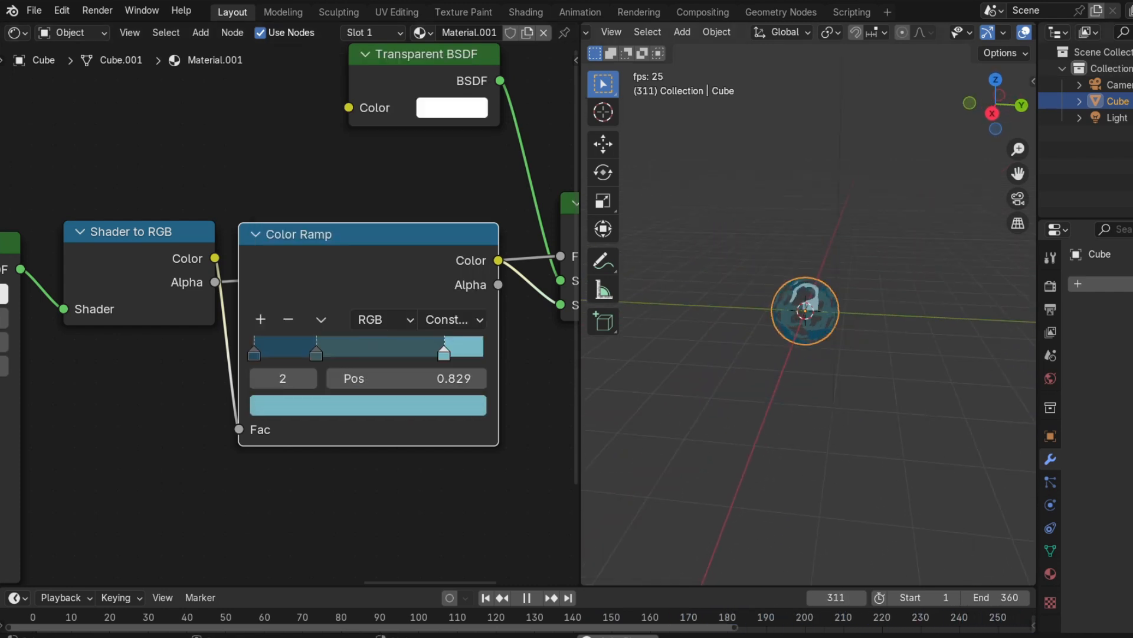
click(1129, 118)
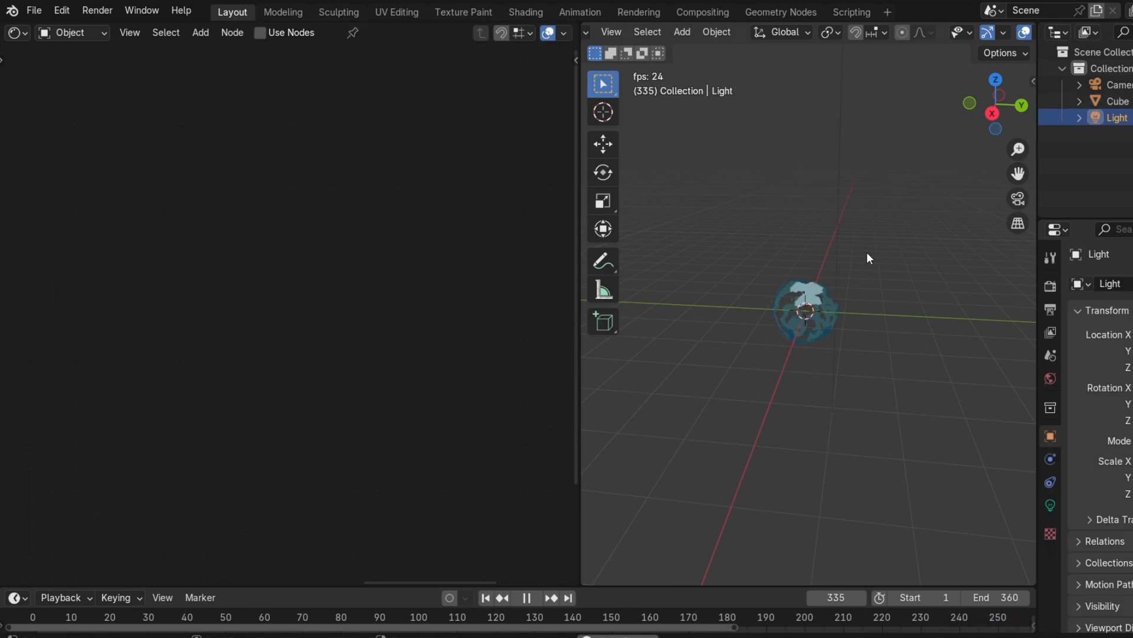
click(1051, 505)
click(1125, 357)
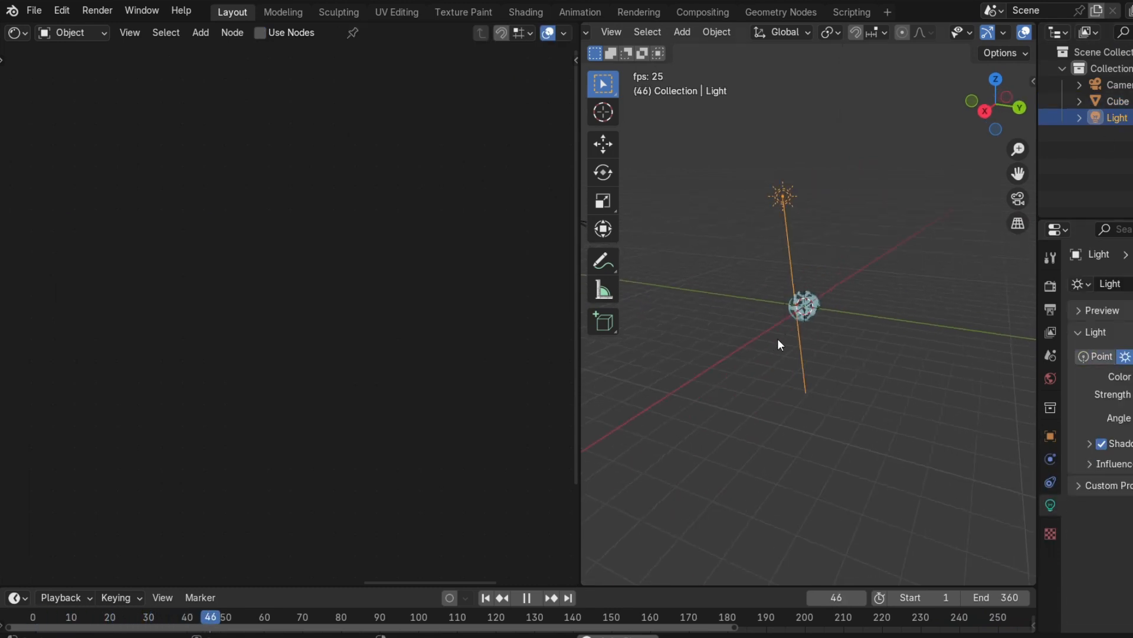
Recolor the stops of the sphere's Color Ramp after Shader to RGB in blues, from violet-blue at the start to light blue.
click(805, 353)
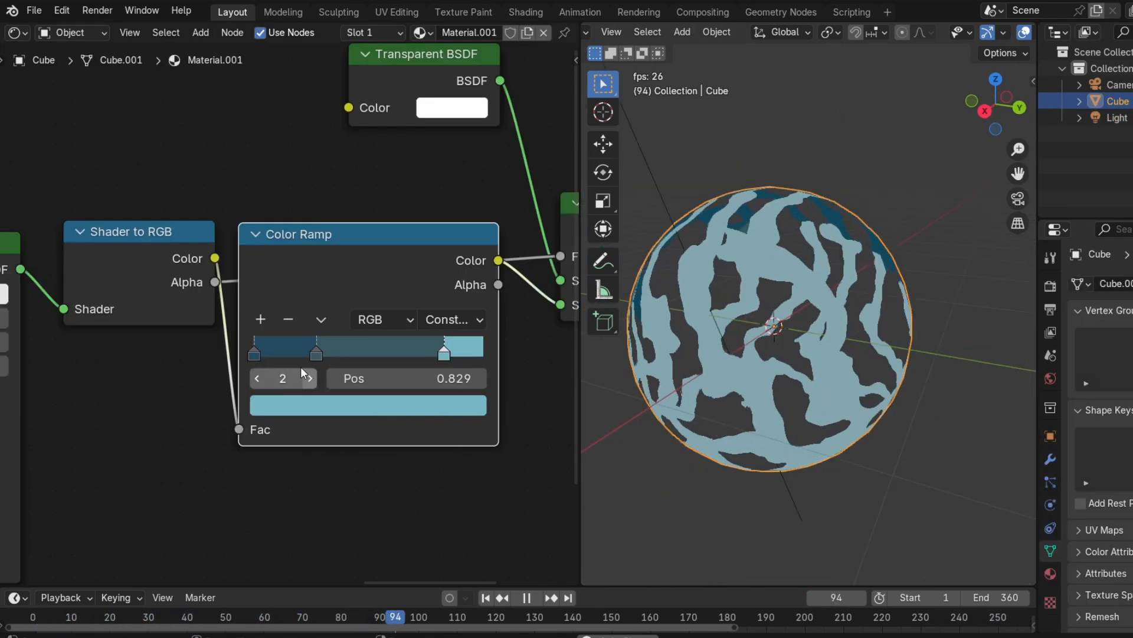
click(252, 352)
click(317, 407)
drag(379, 104, 373, 116)
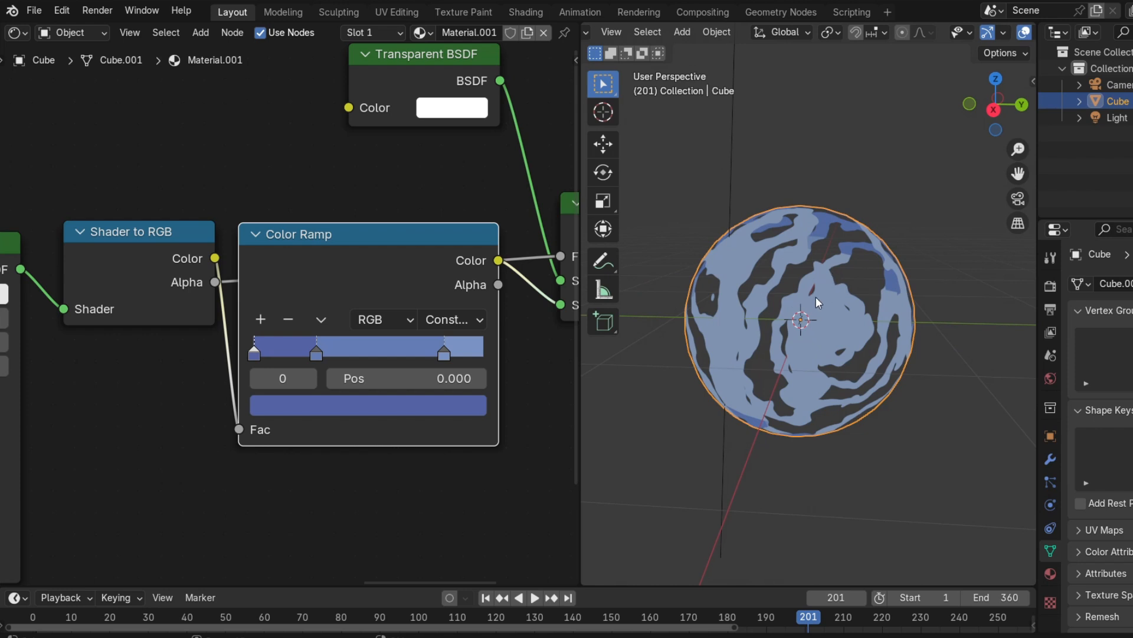
Widen the 3D viewport and examine the toon-shaded cloud pattern on the sphere, leaving the sphere selected.
drag(580, 229, 245, 230)
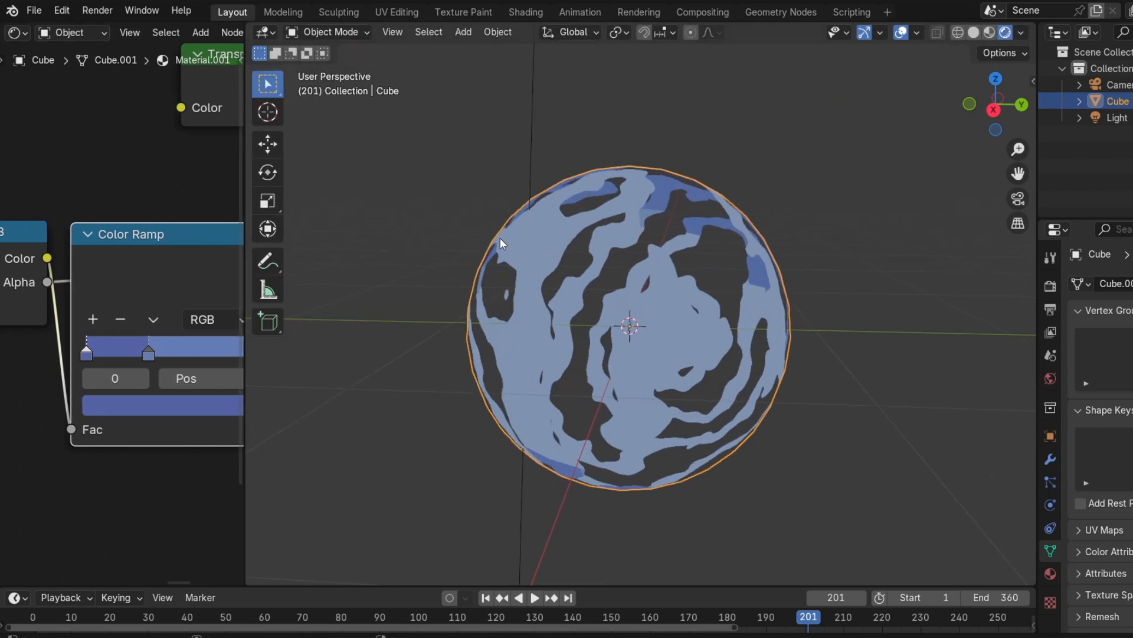
right_click(703, 247)
click(696, 246)
middle_drag(697, 246, 599, 271)
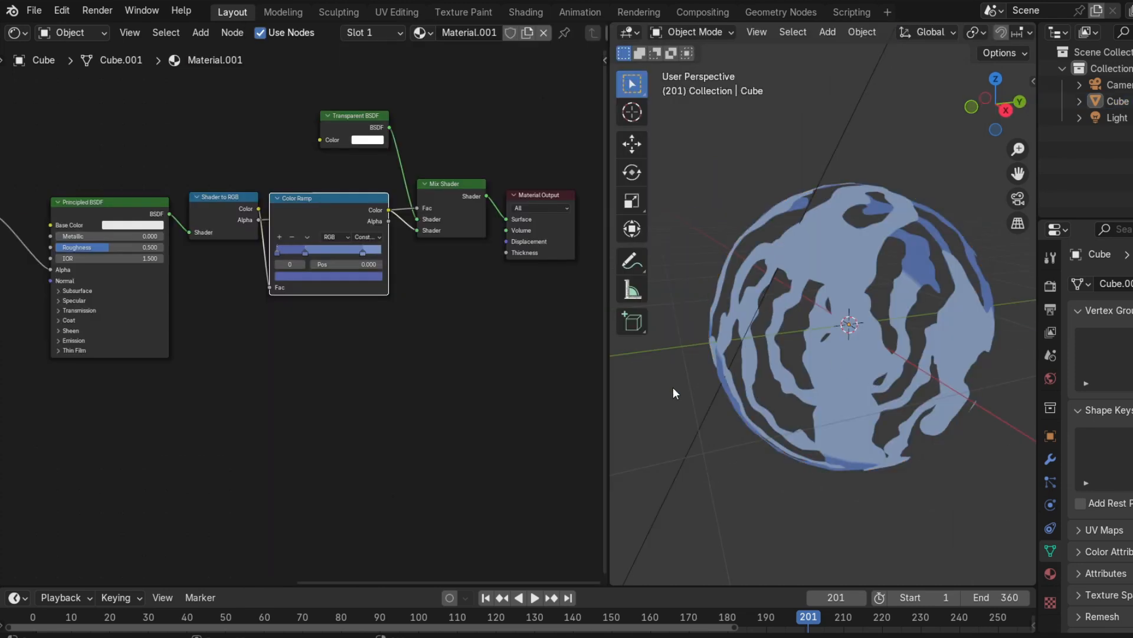
click(817, 343)
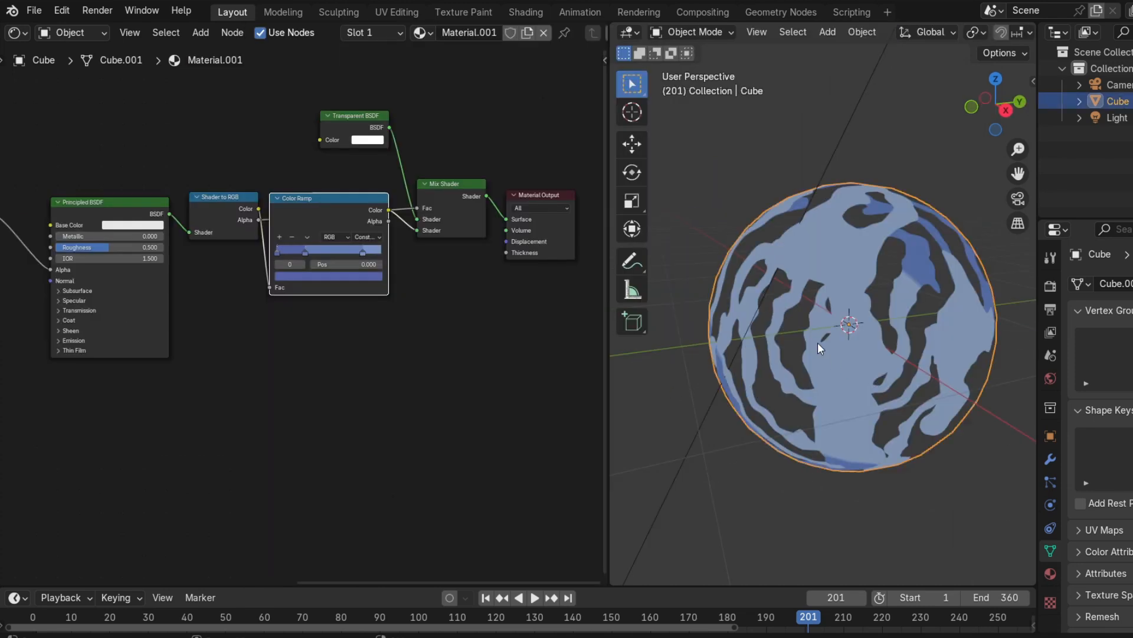
Duplicate the Color Ramp that follows the Wave Texture and place the copy directly below it.
middle_drag(254, 365, 546, 359)
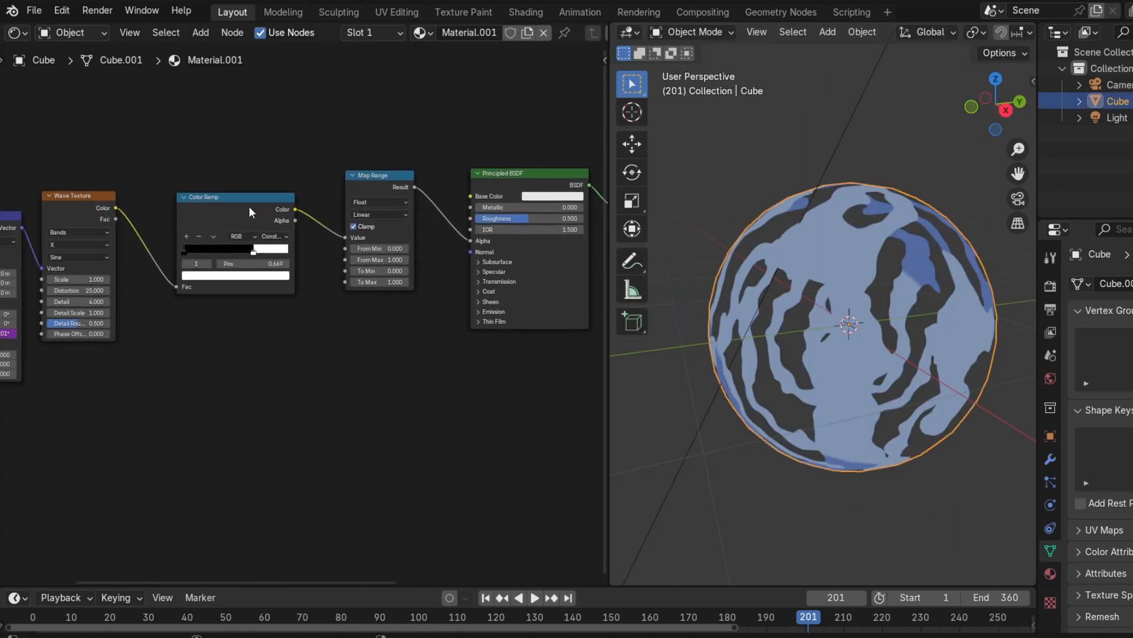
key(shift+d)
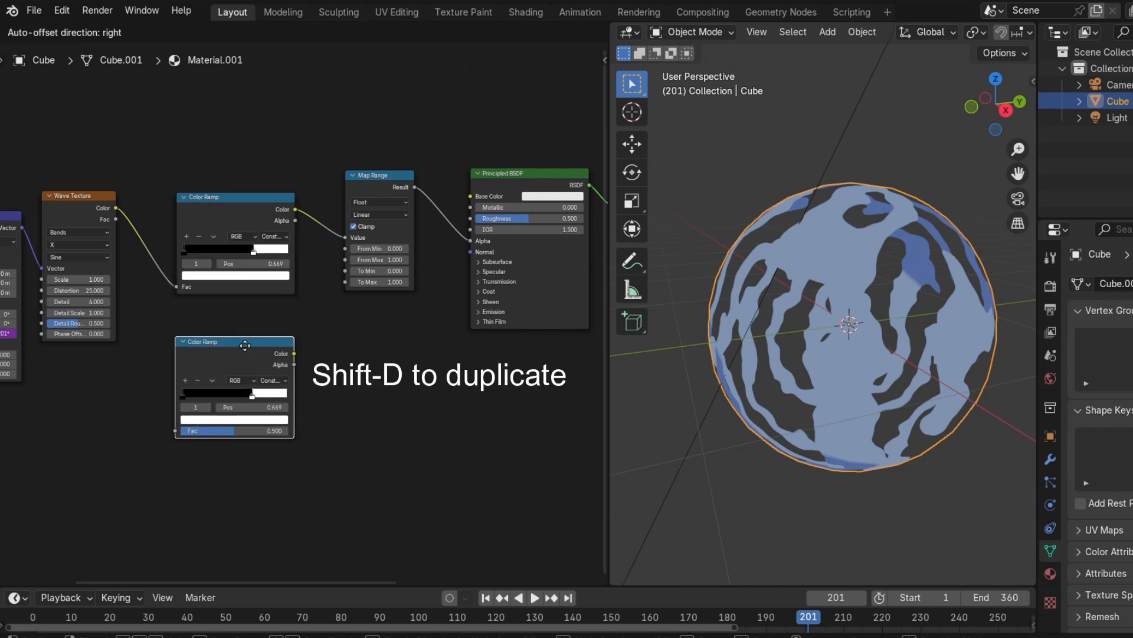
click(246, 342)
Add a Bump node feeding the Principled BSDF's Normal input, and connect the Wave Texture's Color to the lower Color Ramp's Fac.
key(shift+a)
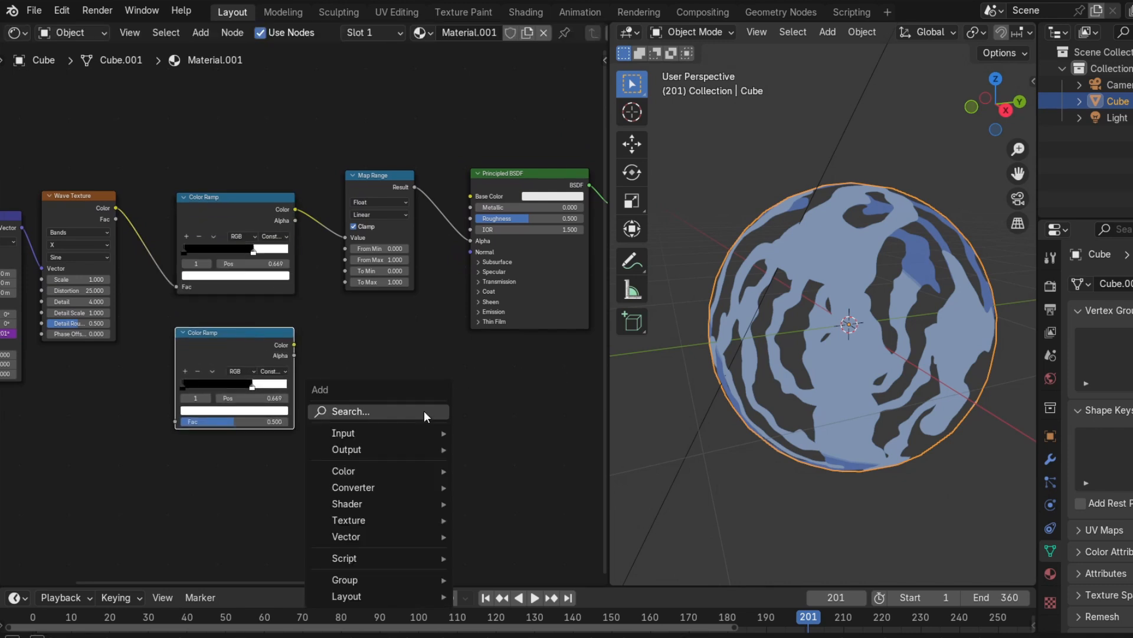
click(423, 409)
text(bu)
key(Return)
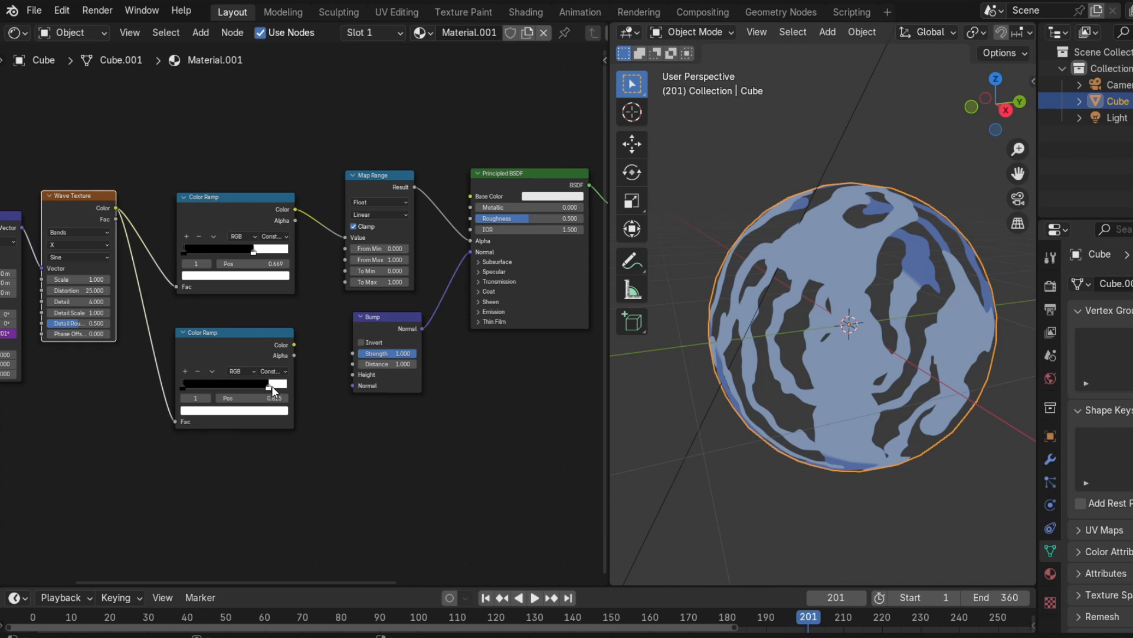
Set the lower Color Ramp to Linear interpolation, with the black stop at 0.524 and the white stop at the far end.
drag(221, 390, 238, 391)
click(263, 374)
click(286, 417)
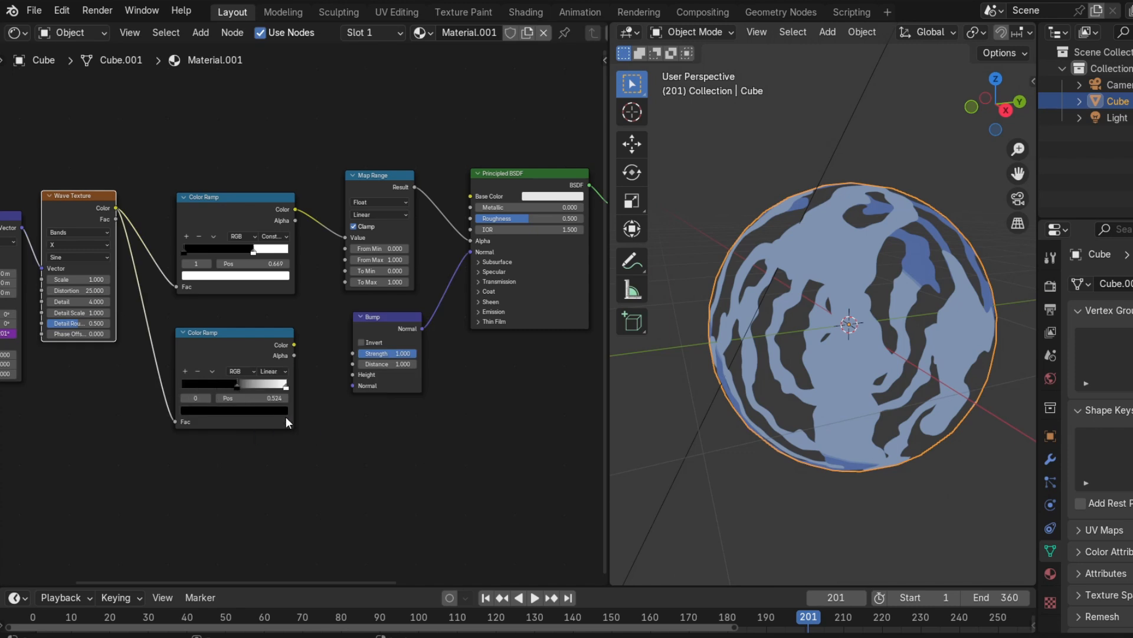
scroll(295, 419, up, 2)
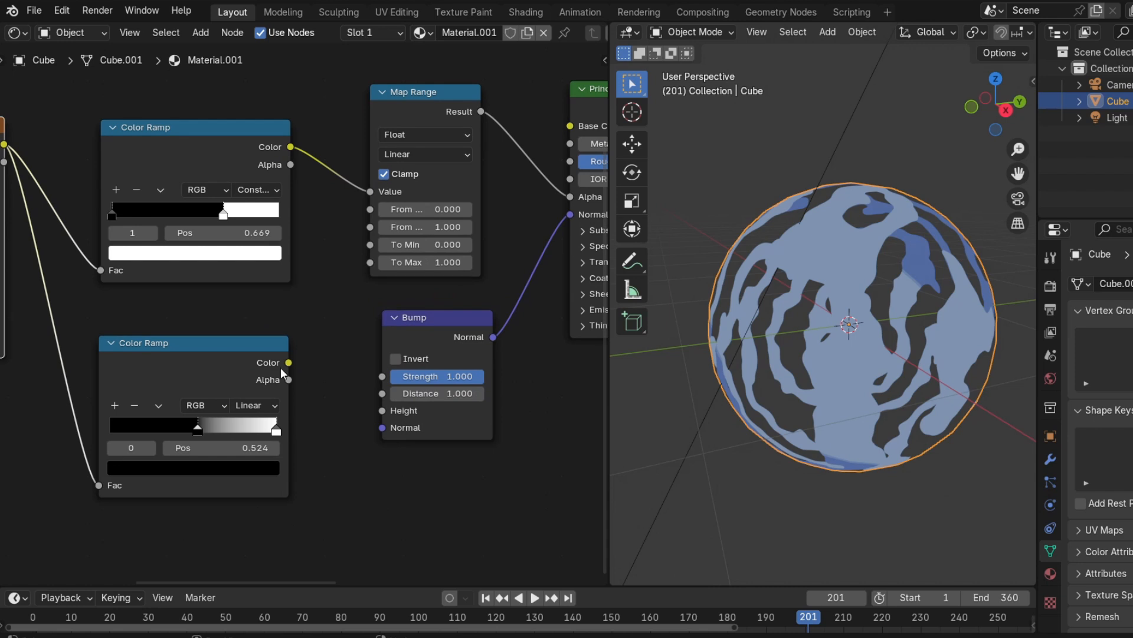
Connect the lower Color Ramp's Color to the Bump node's Height and set the Bump Strength to about 0.773.
drag(359, 402, 372, 408)
middle_drag(533, 398, 448, 401)
drag(373, 377, 349, 378)
middle_drag(875, 386, 847, 387)
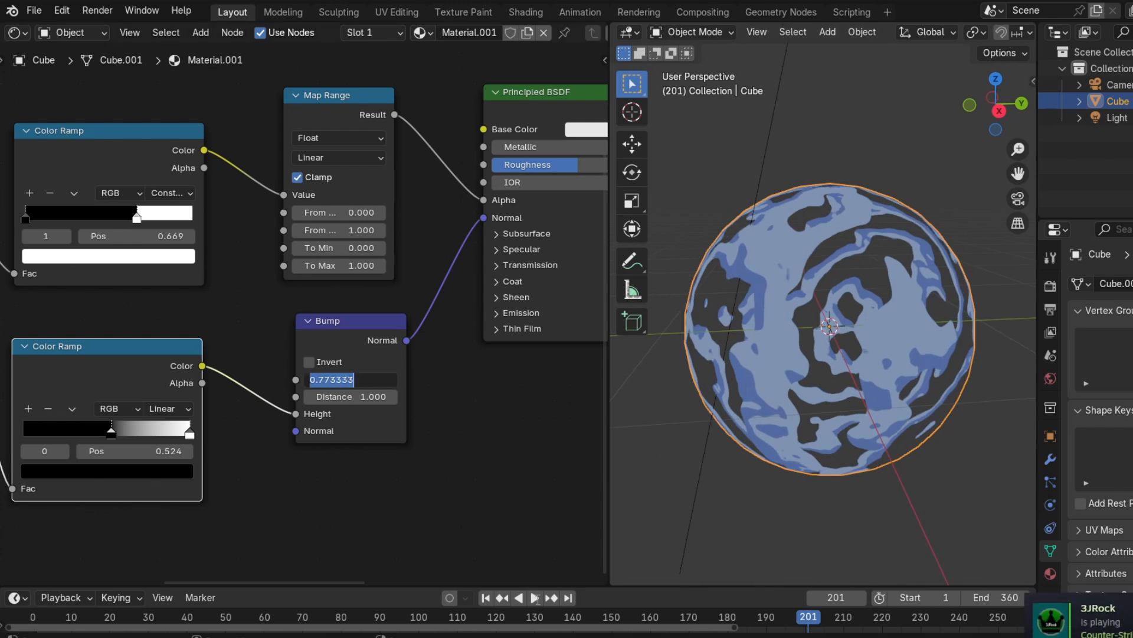
Widen the 3D viewport and play the animation to examine the bumped cloud shading, stopping playback when done.
click(534, 598)
drag(607, 401, 476, 402)
middle_drag(615, 405, 998, 387)
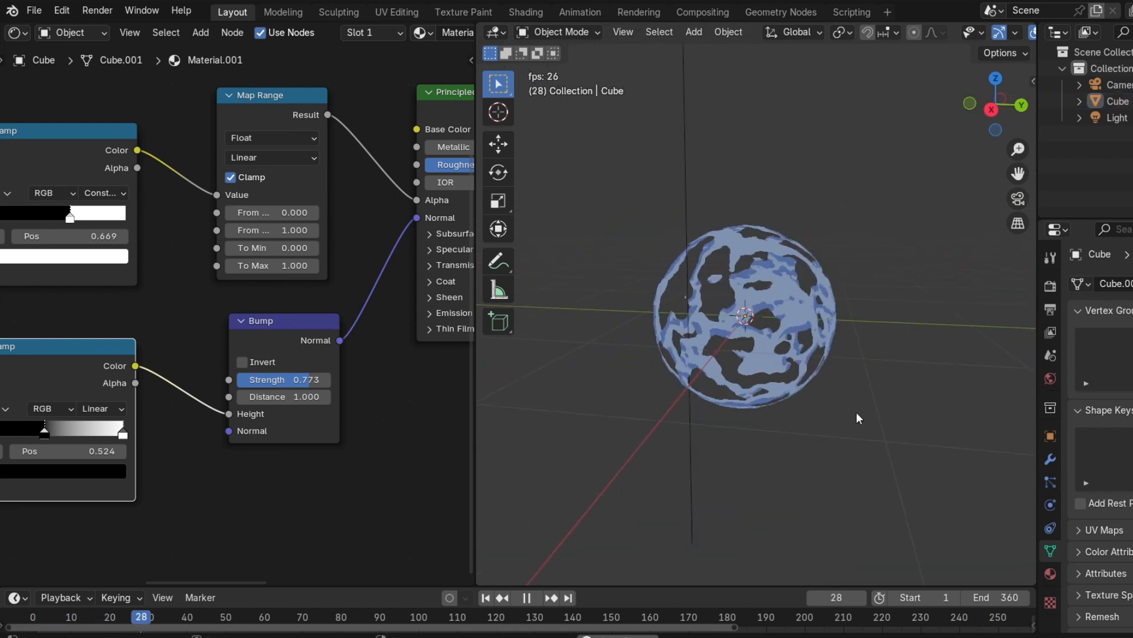
middle_drag(460, 439, 490, 519)
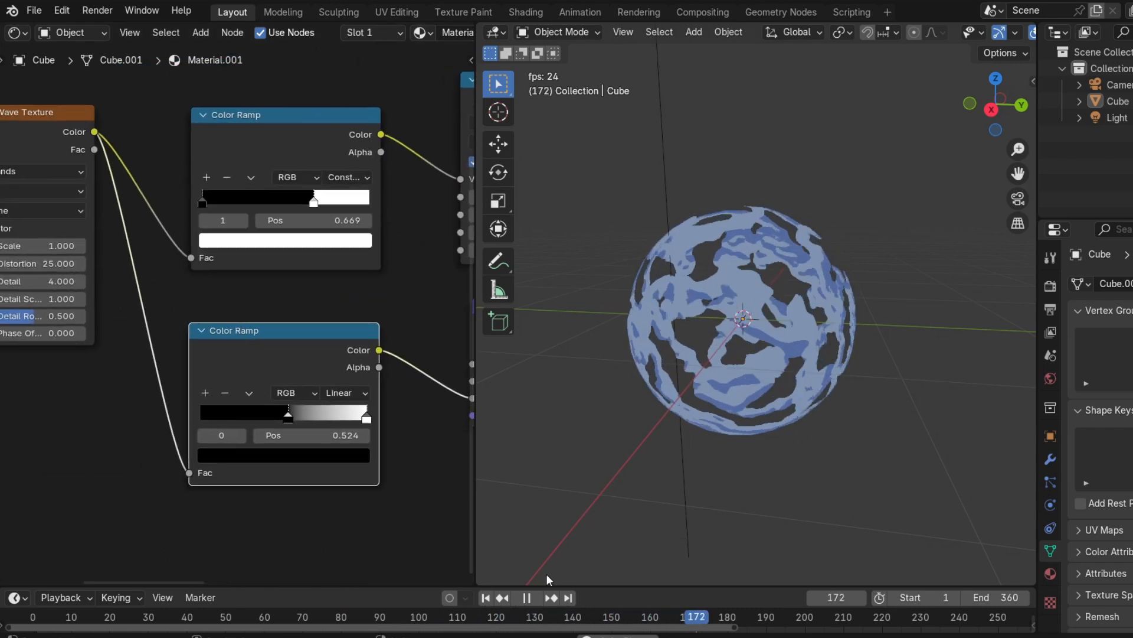
click(526, 598)
Stretch the wave pattern into horizontal bands by setting the Mapping node's Z scale to 4.8.
middle_drag(59, 440, 426, 459)
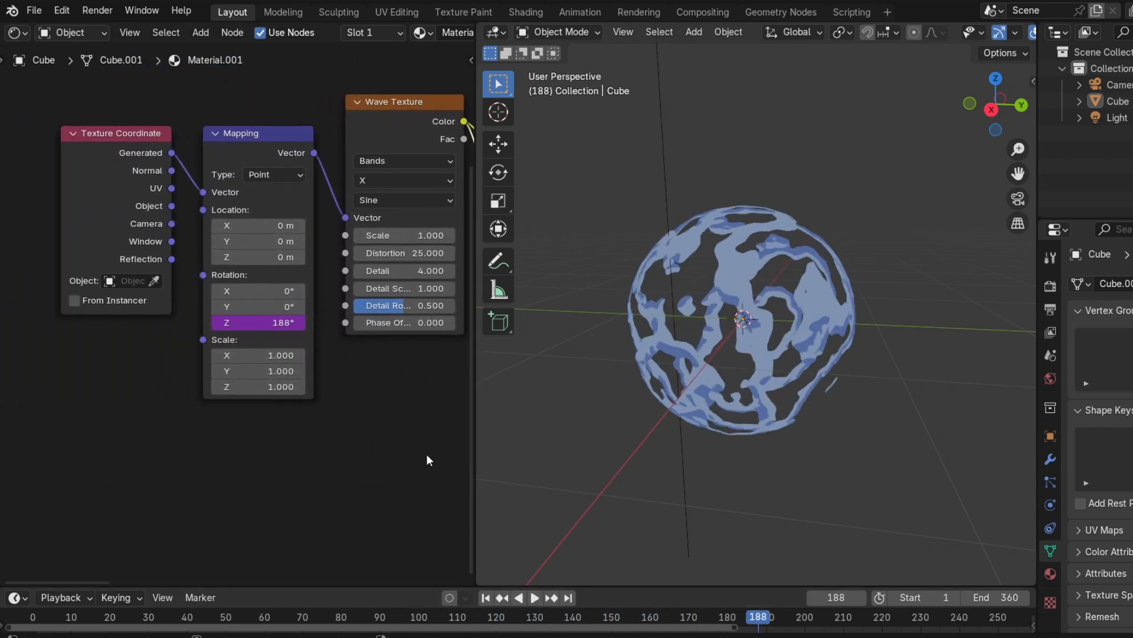
scroll(426, 459, up, 3)
drag(274, 440, 342, 439)
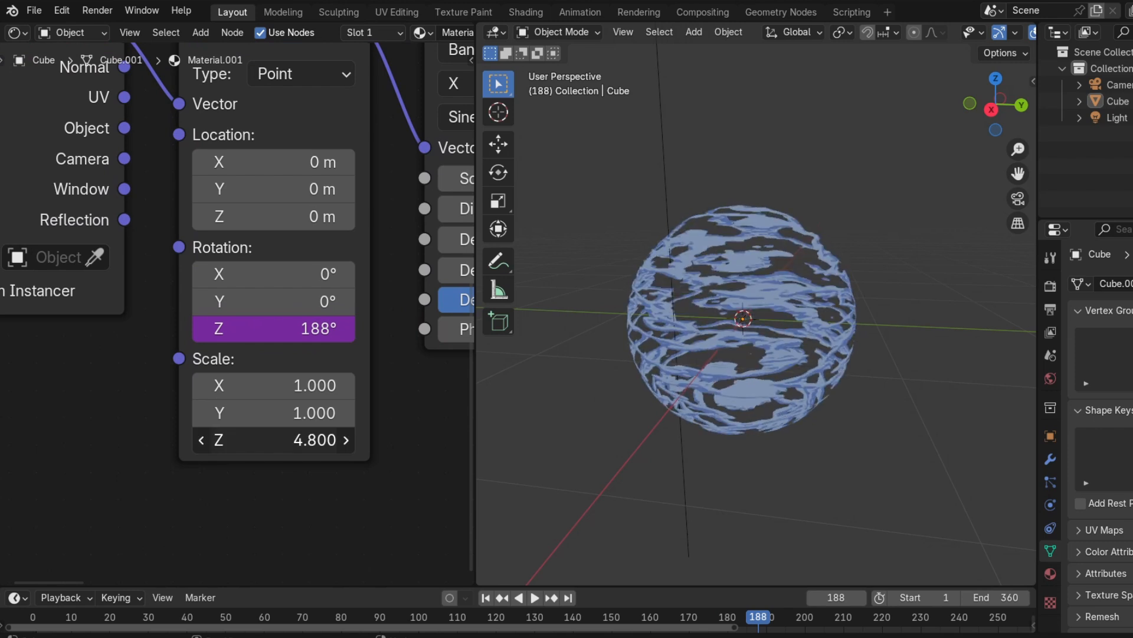
Play the animation and examine the banded cloud pattern on the sphere from several angles.
click(534, 597)
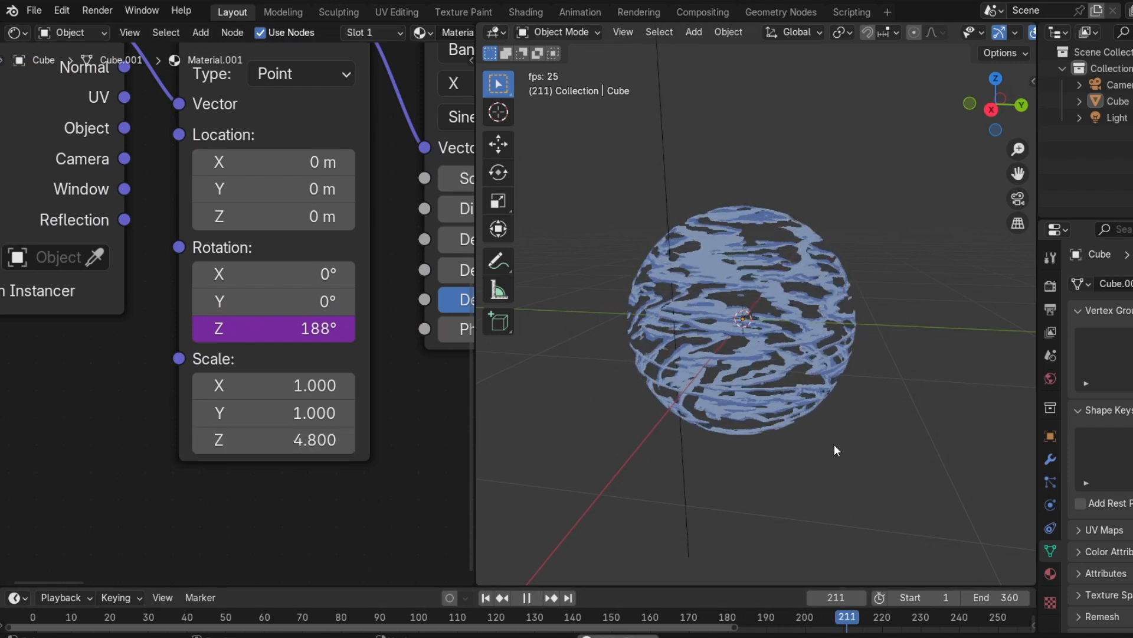
scroll(834, 444, up, 5)
scroll(826, 436, down, 4)
middle_drag(795, 435, 591, 447)
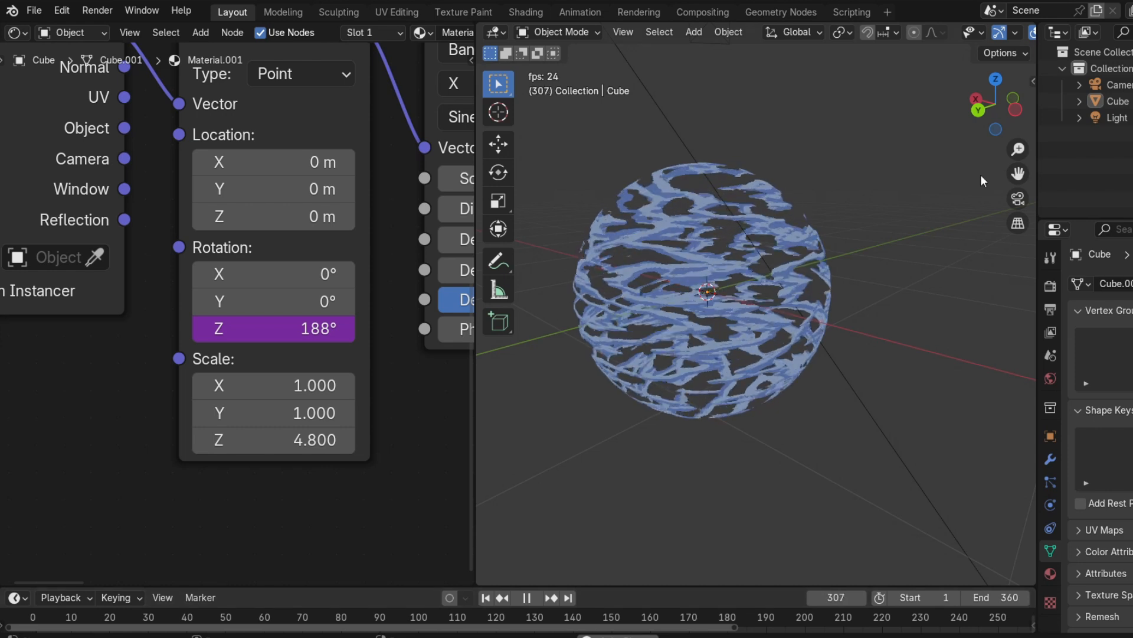
drag(1018, 174, 1061, 198)
middle_drag(732, 321, 915, 318)
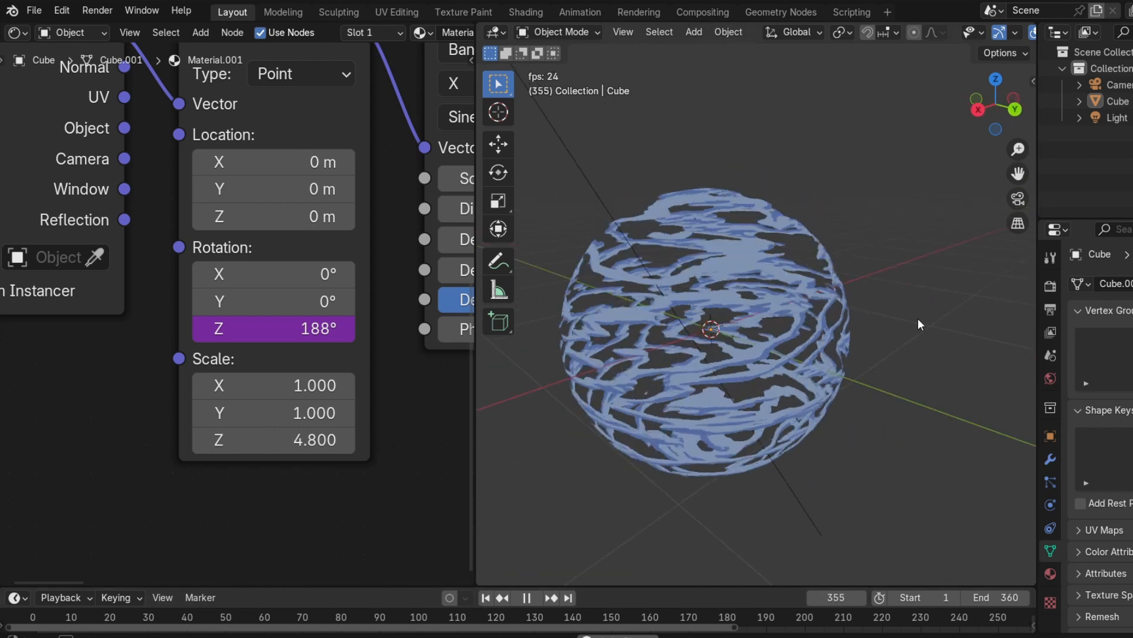
Reduce the Bump node's Strength to 0.447 to soften the cloud shading.
middle_drag(336, 463, 324, 423)
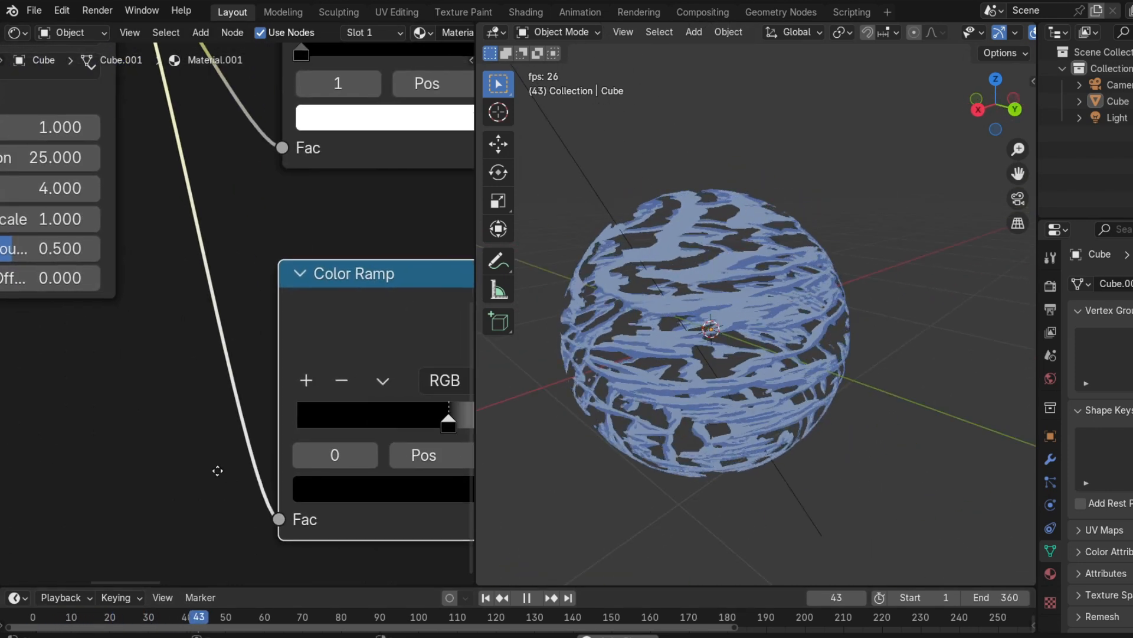
middle_drag(228, 474, 192, 426)
drag(381, 288, 325, 288)
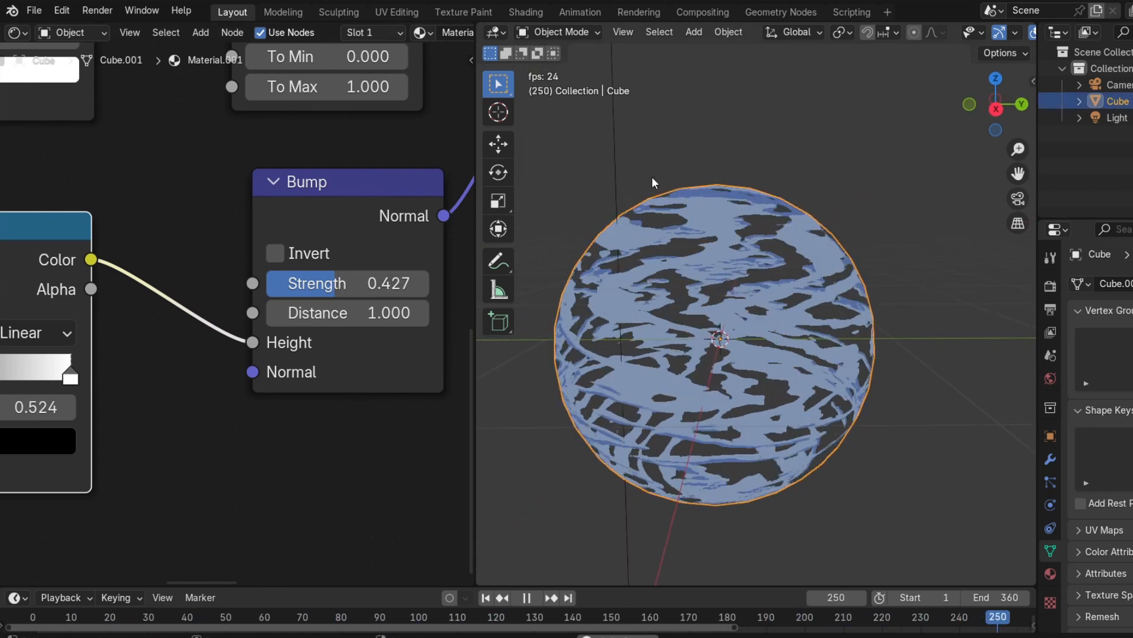
mouse_move(358, 284)
mouse_down()
mouse_move(413, 283)
mouse_move(349, 283)
mouse_move(361, 283)
mouse_up()
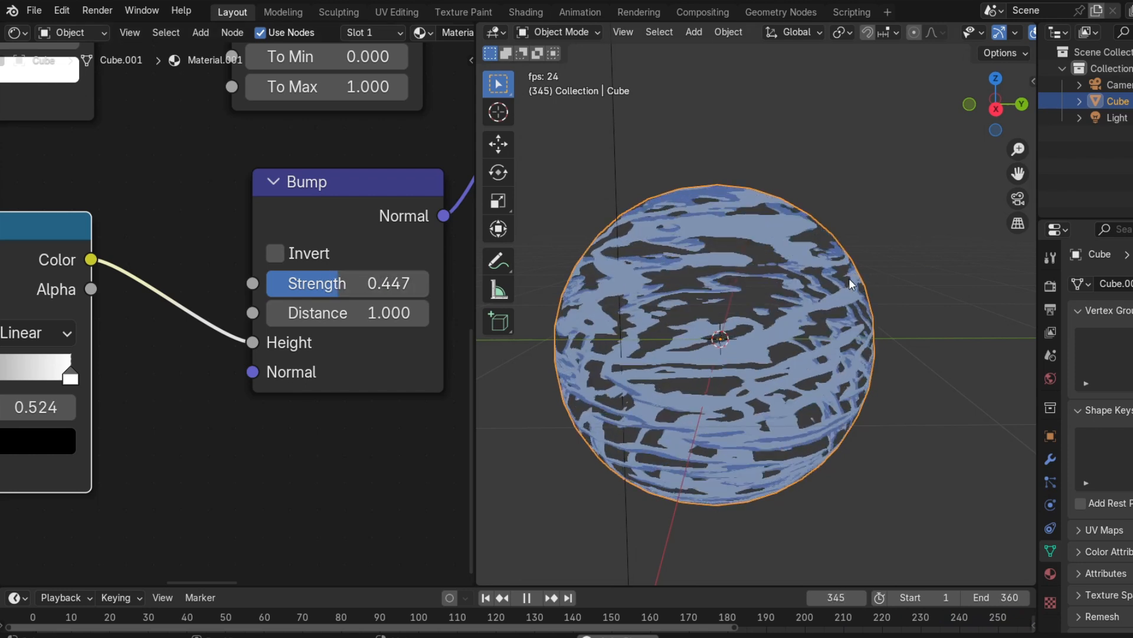
Scale up the sphere's entire mesh in Edit Mode and set the Bump node's Strength to 0.333.
key(Tab)
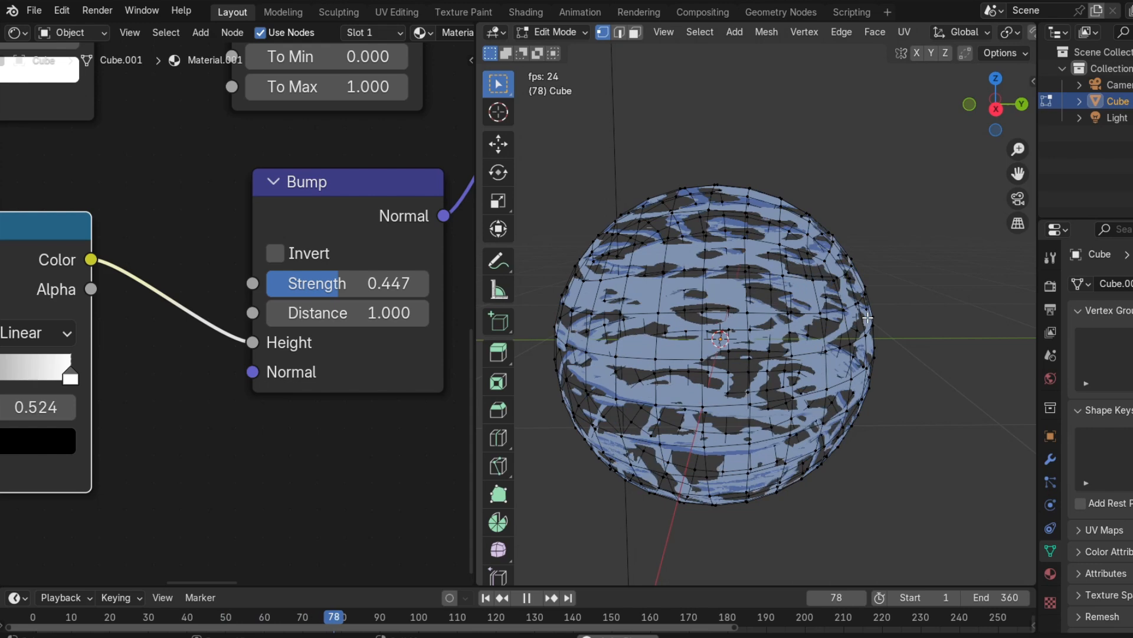
key(a)
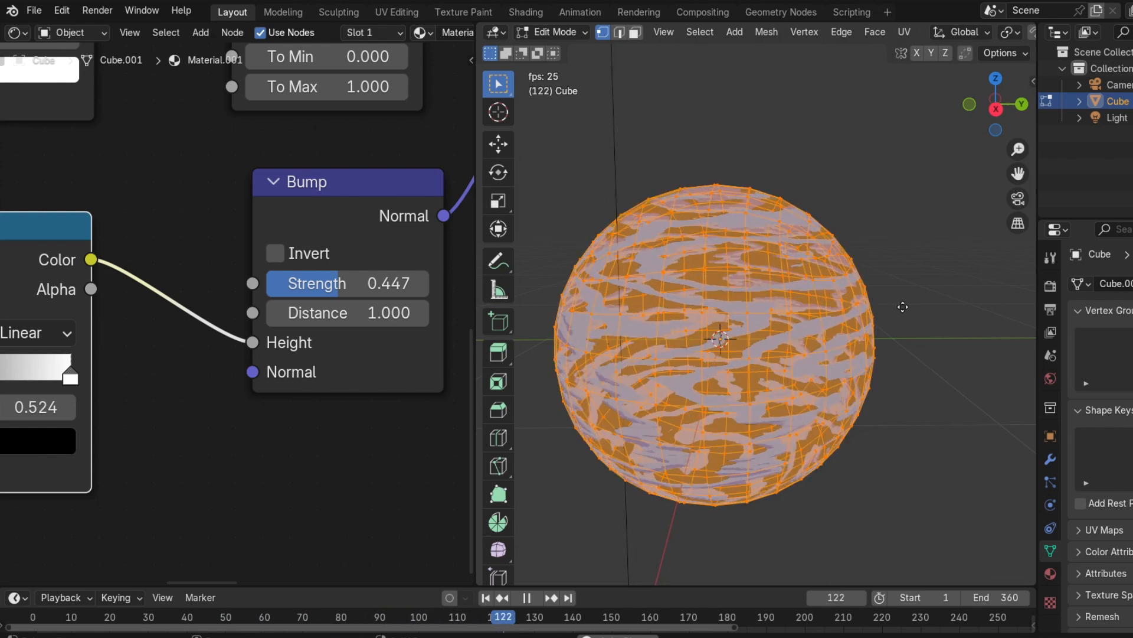
key(s)
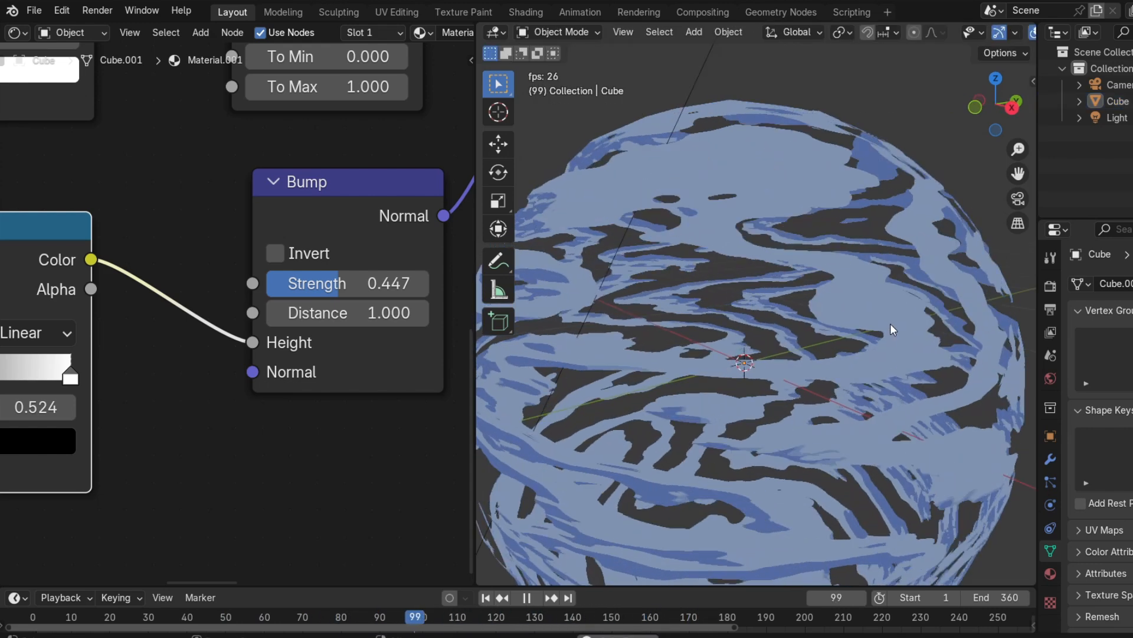
scroll(879, 322, down, 5)
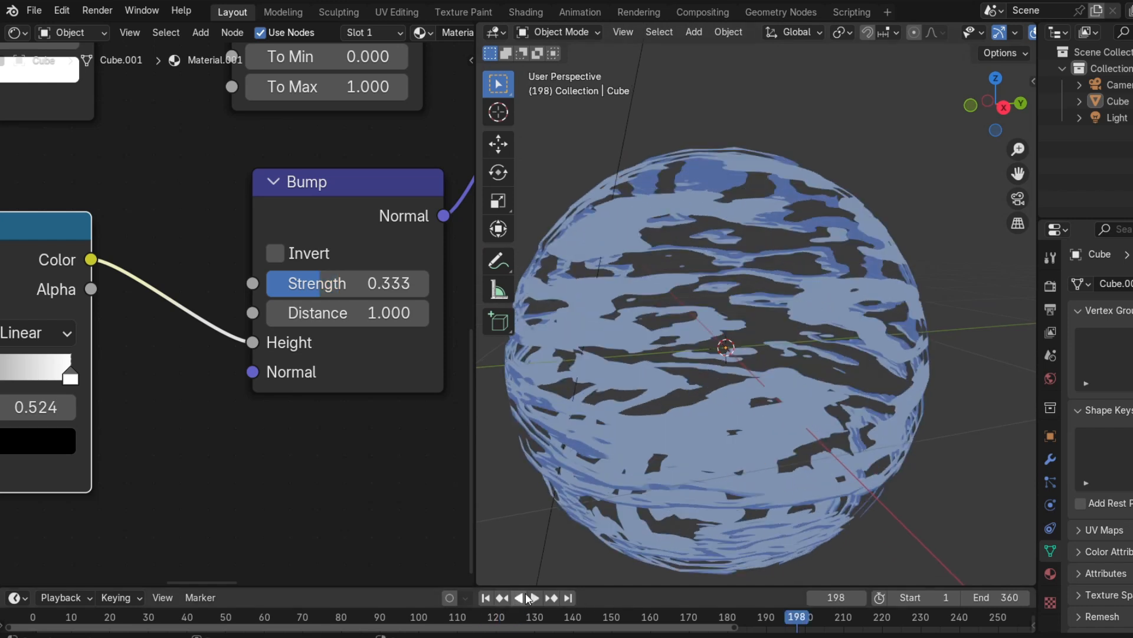
click(529, 598)
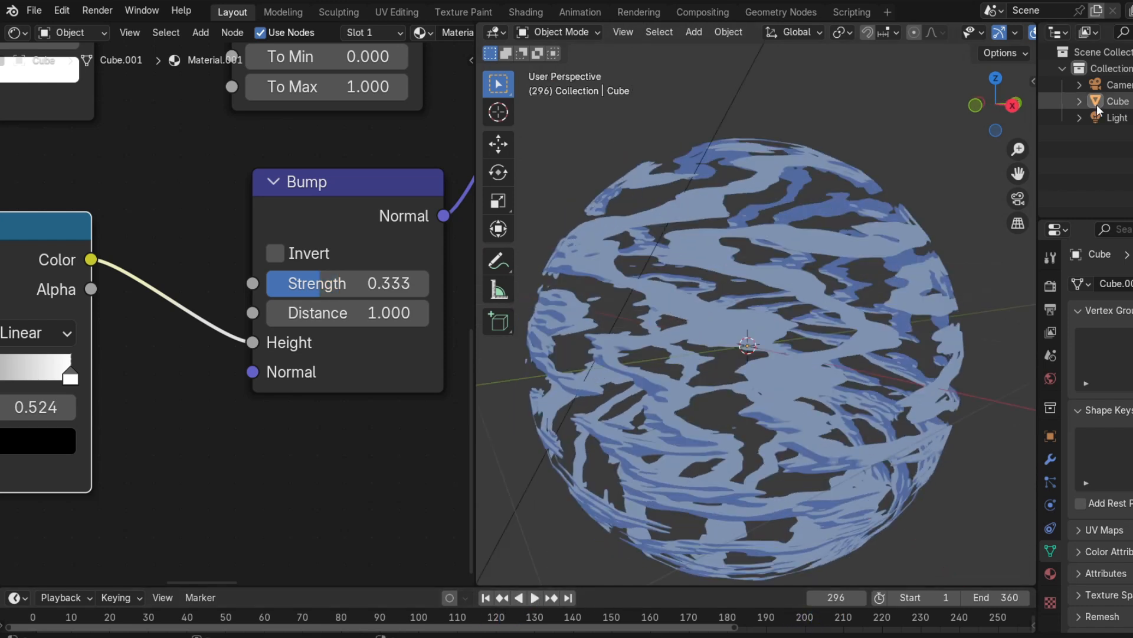
Duplicate the cloud sphere in place and scale the copy's mesh down in Edit Mode so it sits inside the shell.
click(1098, 104)
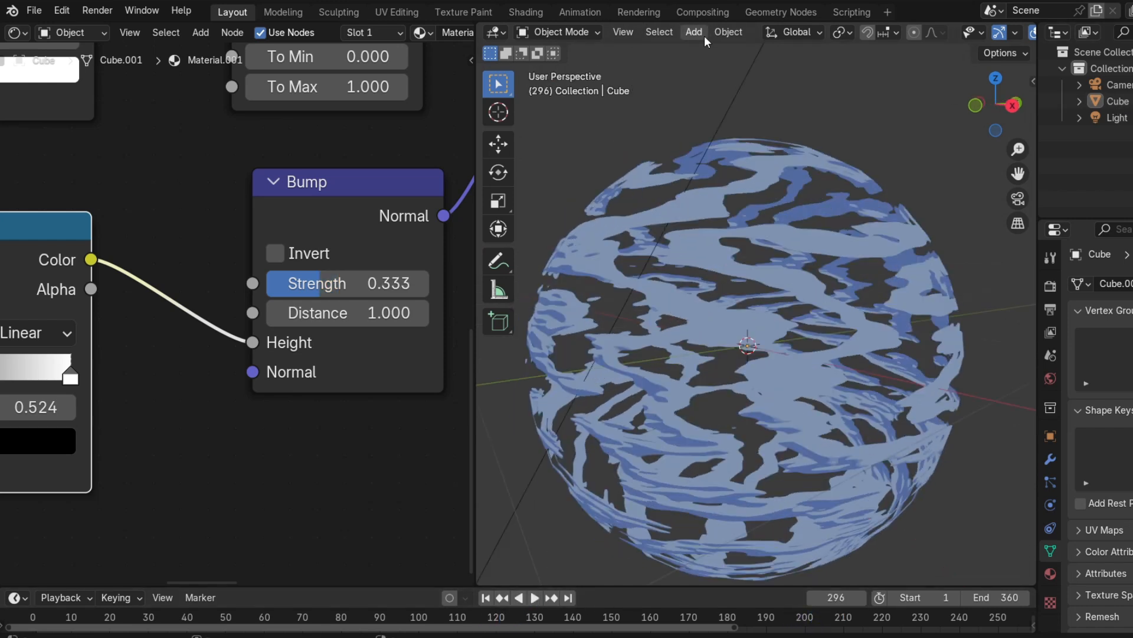
key(shift+d)
key(Escape)
key(Tab)
key(l)
key(s)
click(864, 276)
Widen the node editor, unlink the shared cloud material from the inner sphere and give it a new material.
drag(476, 76, 730, 75)
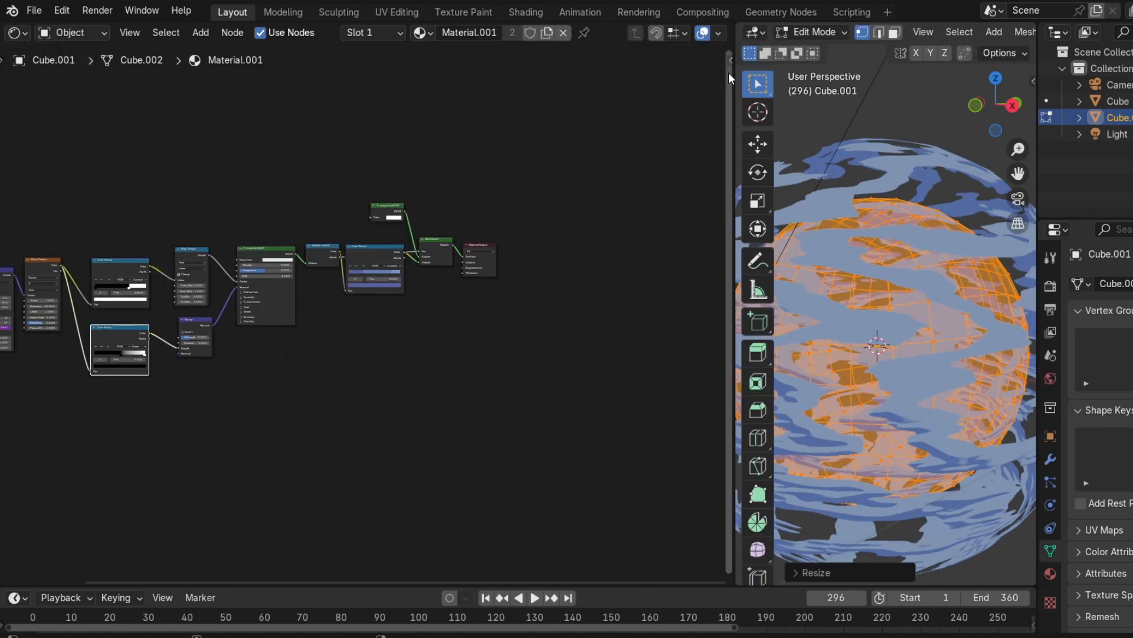
click(563, 33)
click(390, 33)
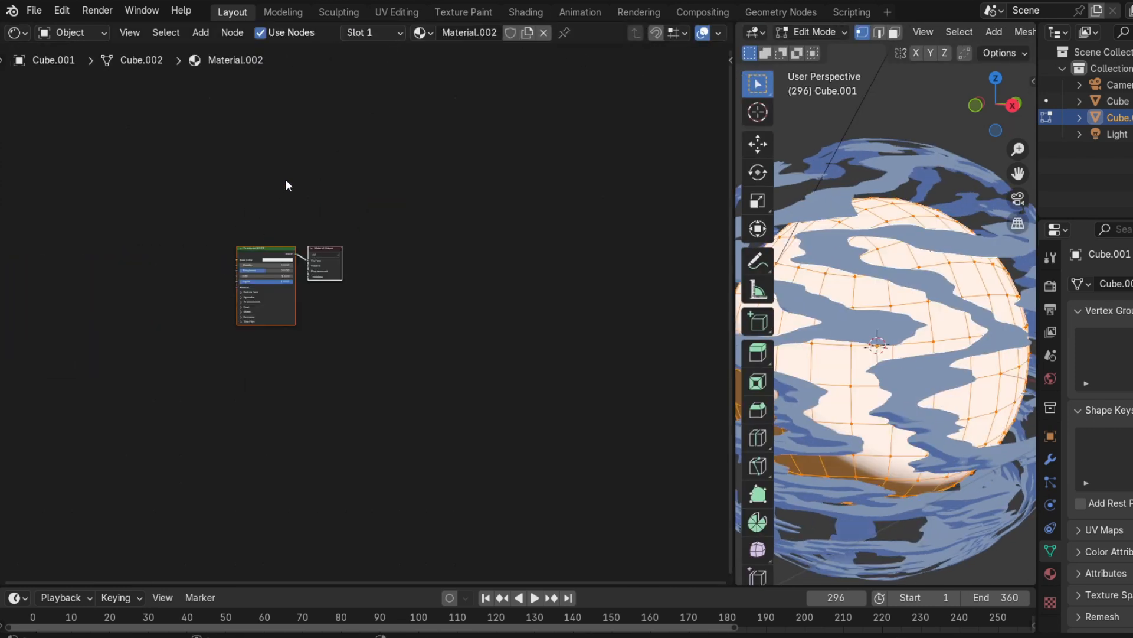
Add an Emission shader node beside the Material Output in the inner sphere's new material.
middle_drag(285, 180, 315, 290)
key(shift+a)
click(319, 281)
text(e)
click(379, 314)
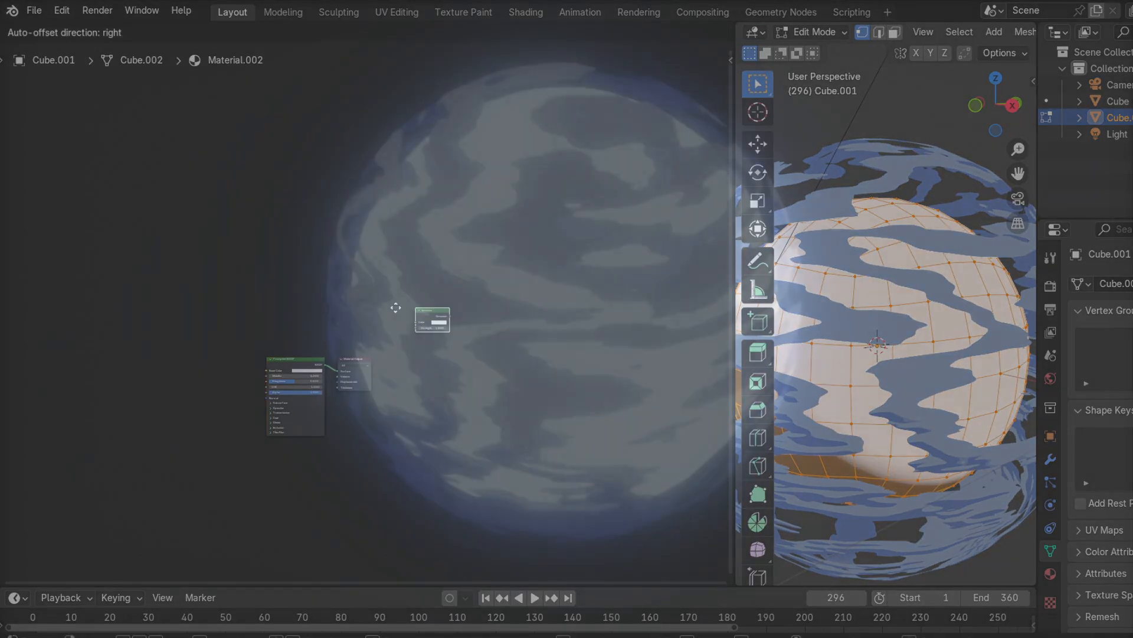